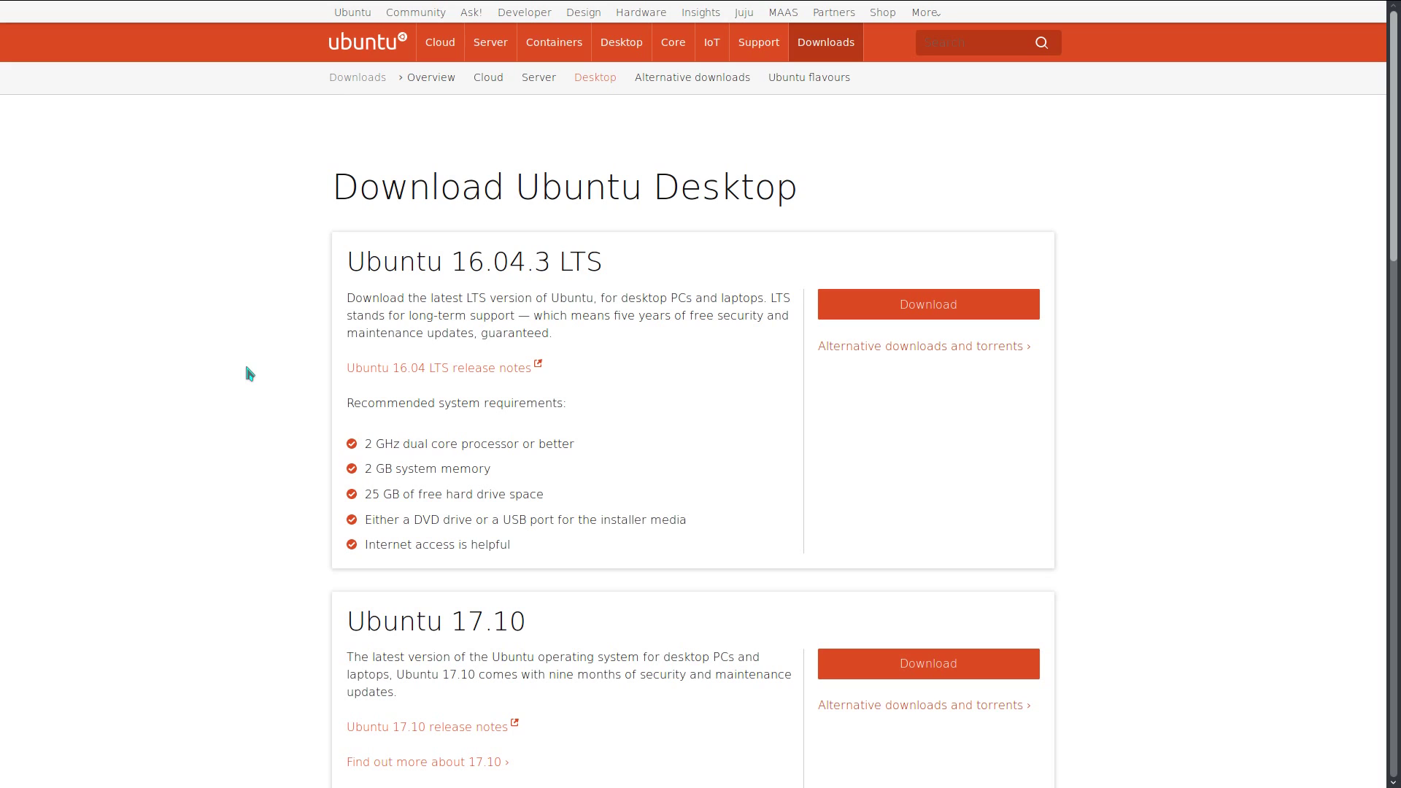
Step: Cycle through the Ubuntu MATE and Xubuntu tabs back to the Ubuntu desktop download page
key("ctrl+Tab")
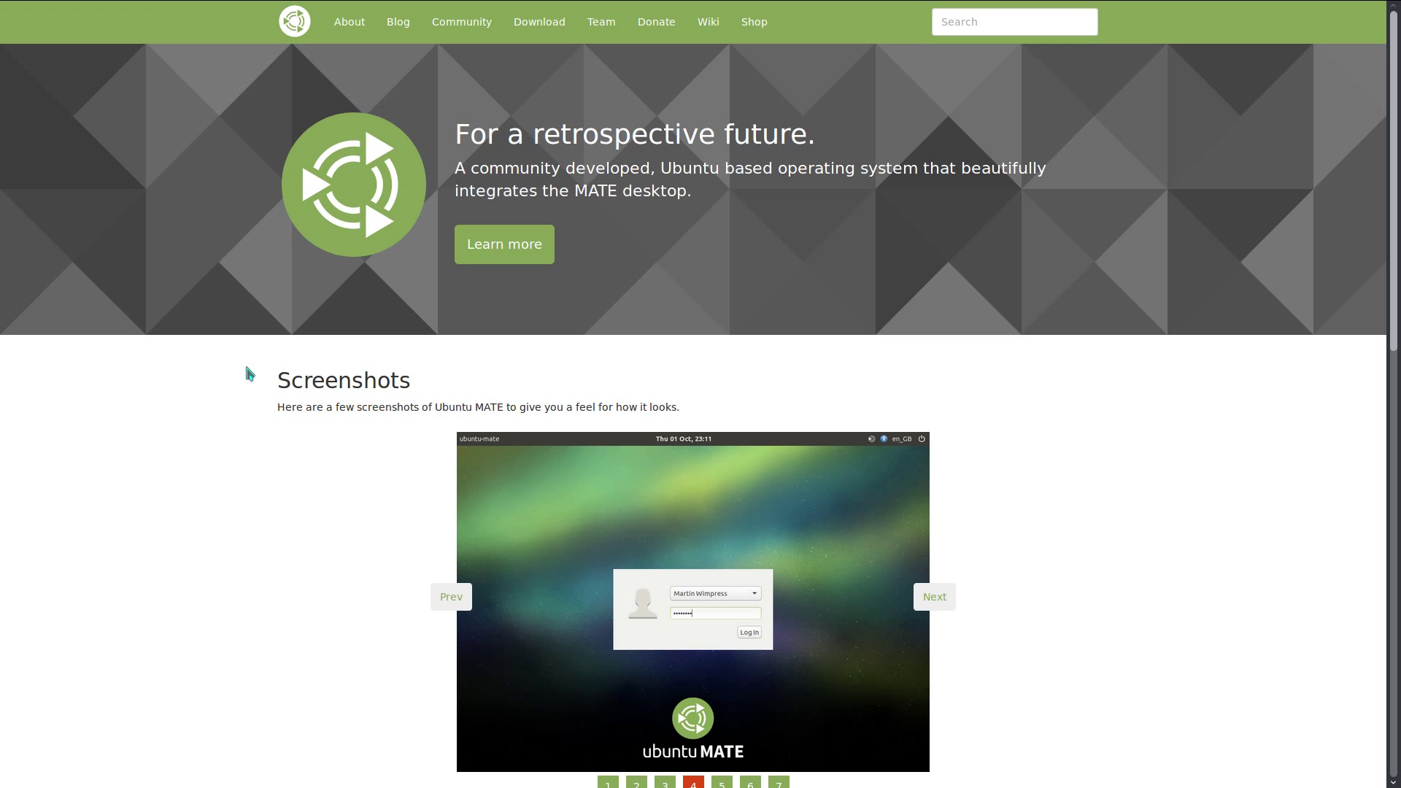
key("ctrl+Tab")
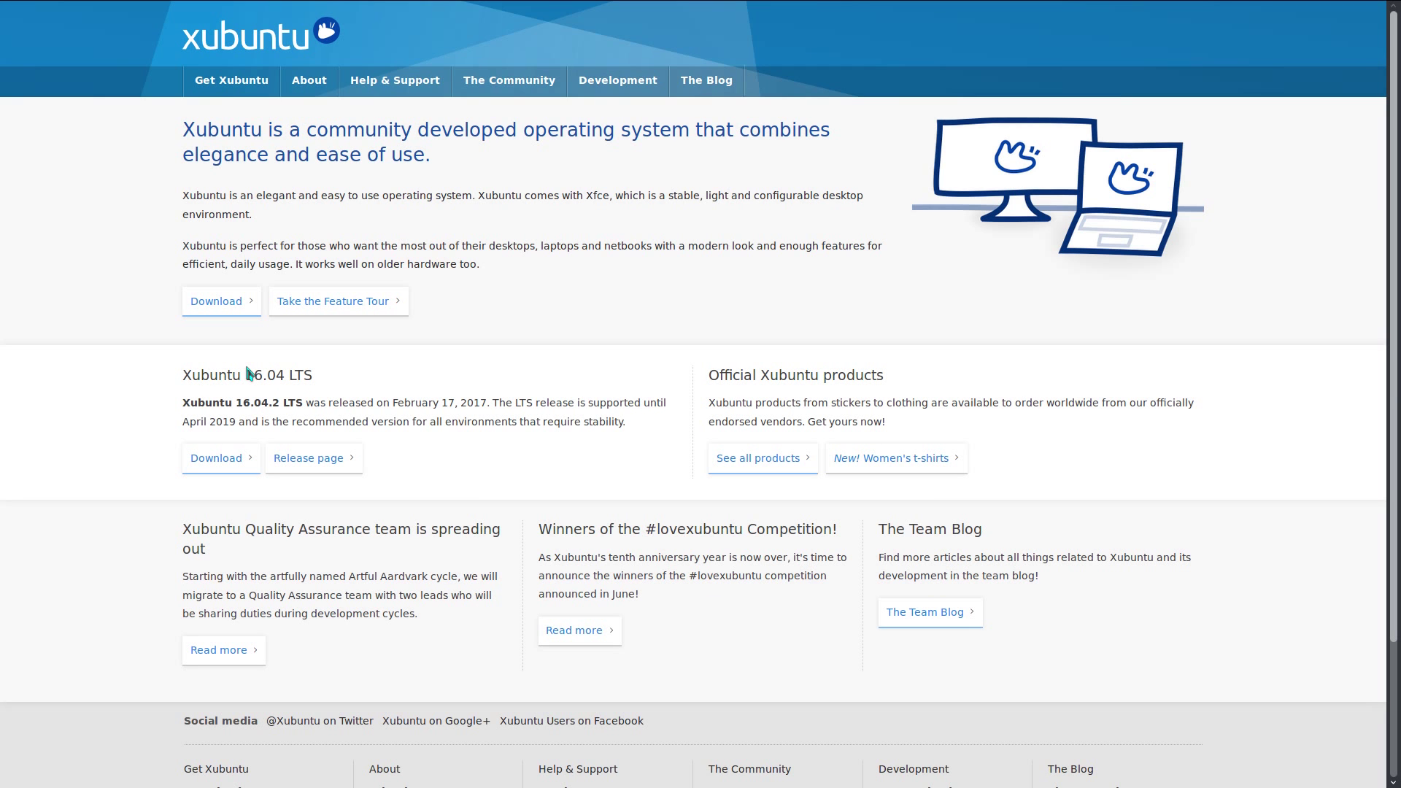
key("ctrl+Tab")
key("ctrl+Tab")
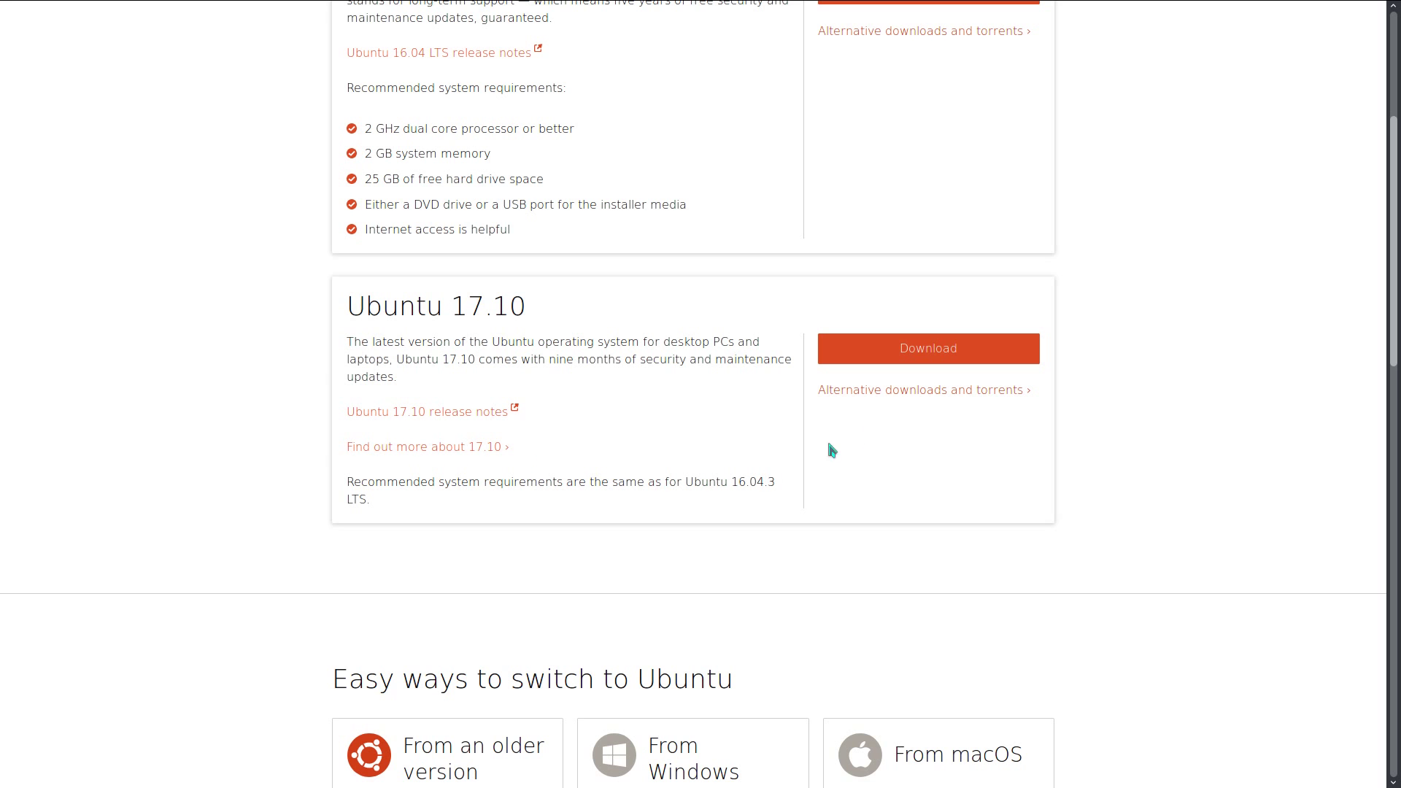
Step: Open Ubuntu 17.10's Alternative downloads page and scroll to the BitTorrent section
left_click(889, 391)
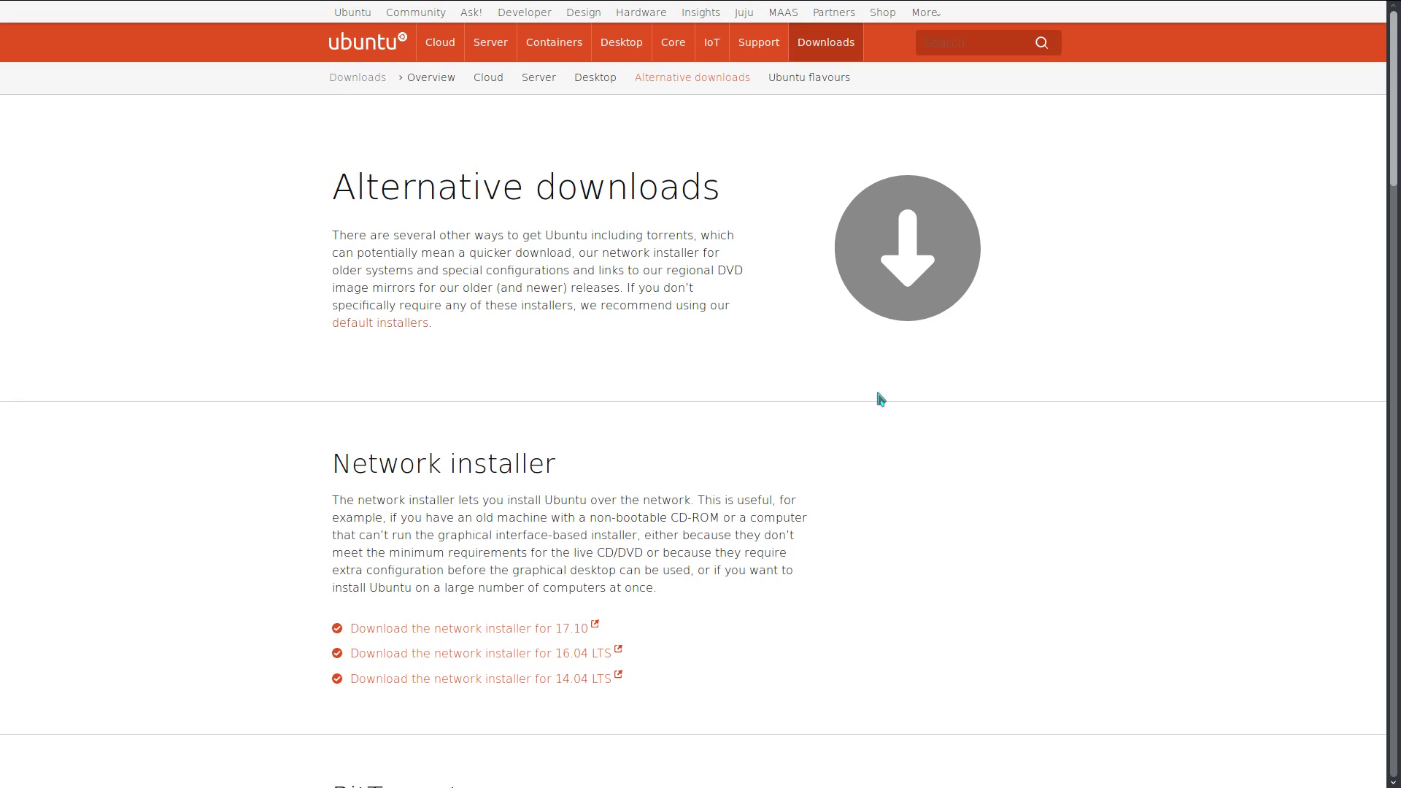
scroll(641, 449, "down", 6)
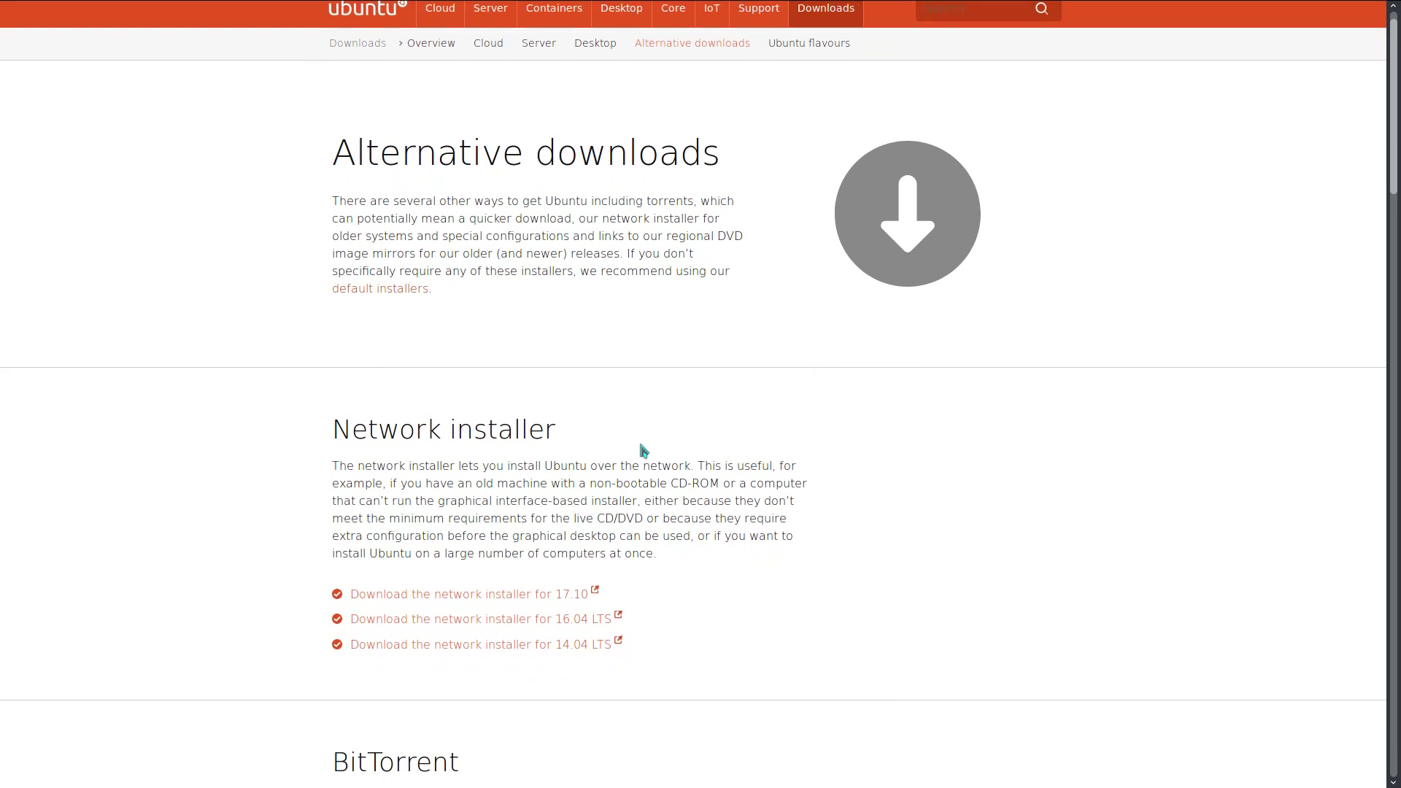
scroll(474, 385, "up", 3)
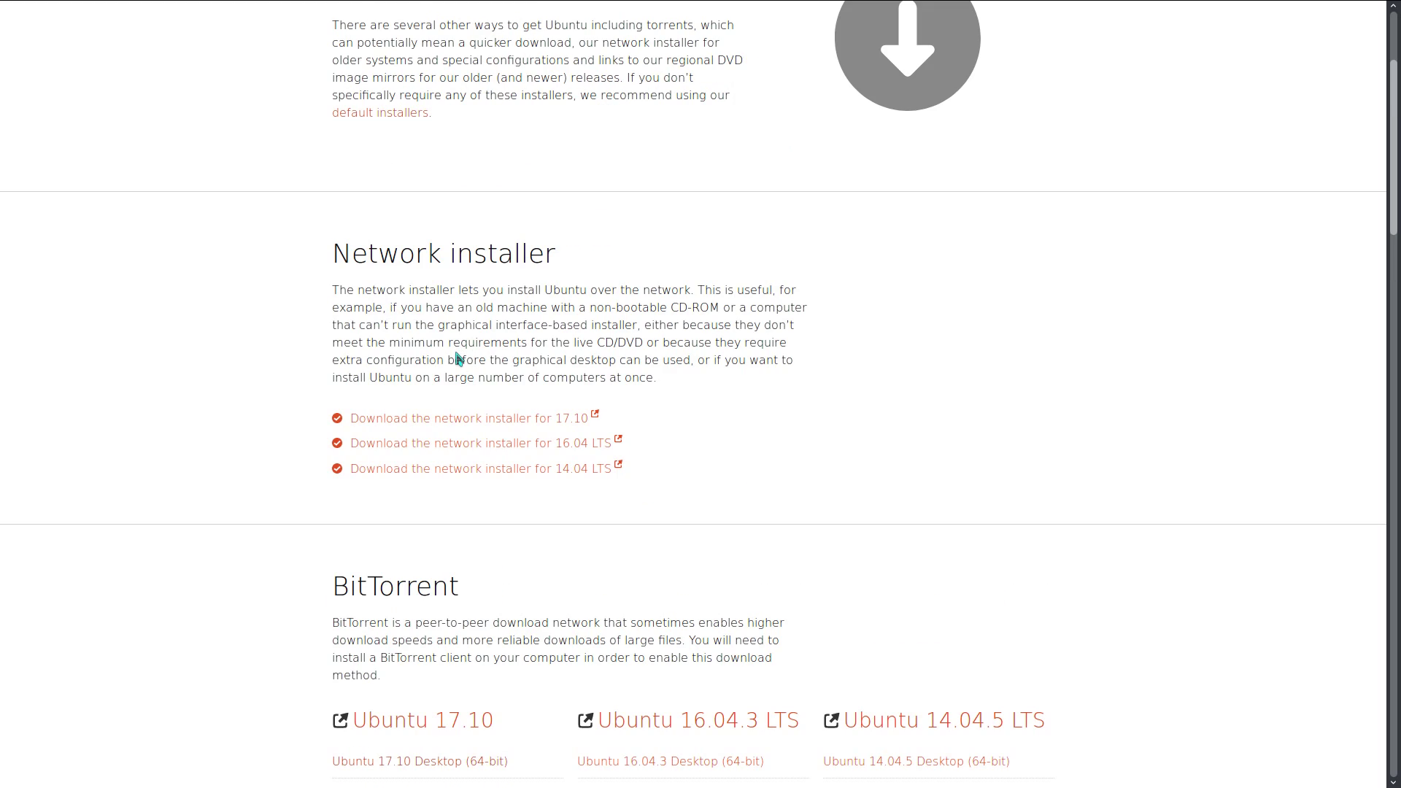
scroll(487, 432, "down", 5)
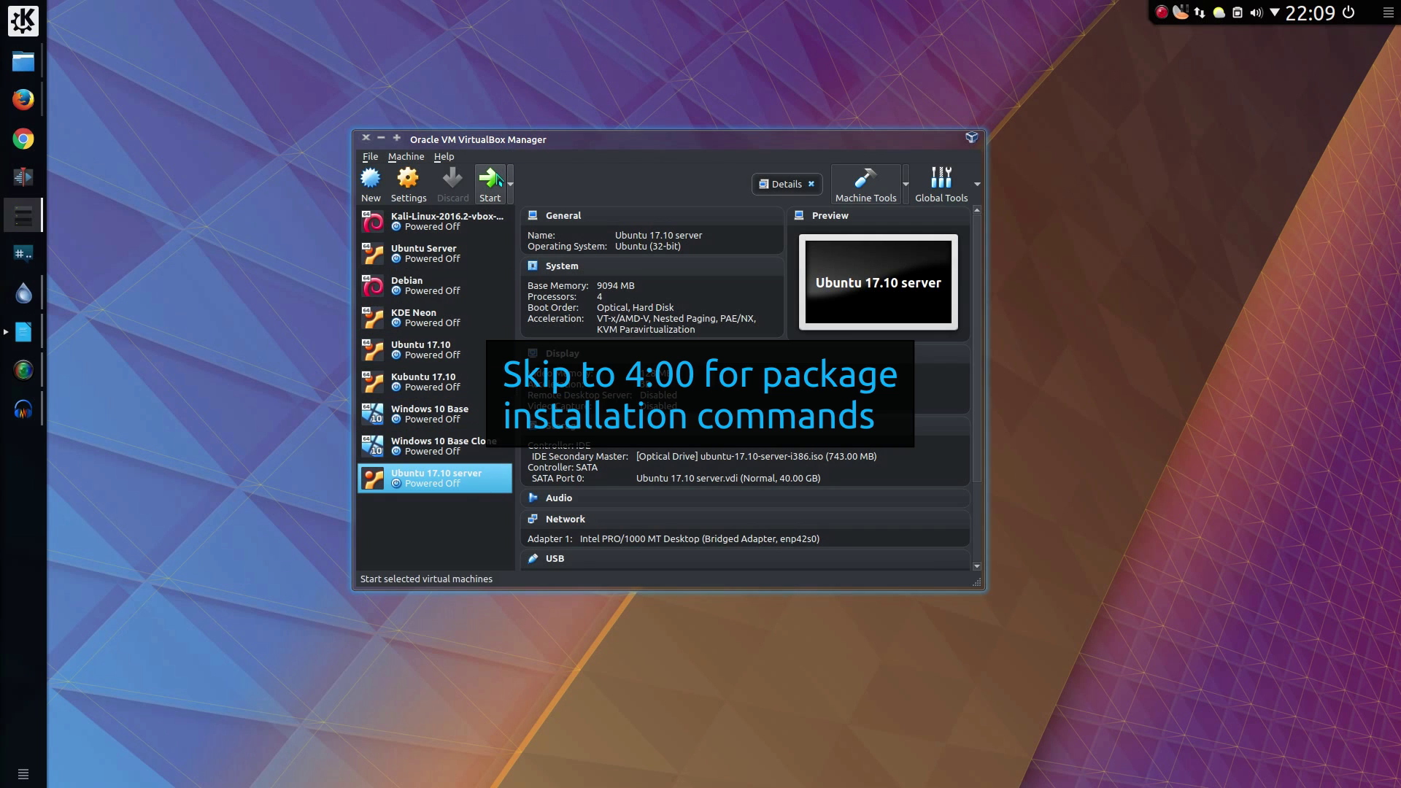
Step: Start the 'Ubuntu 17.10 server' virtual machine
left_click(497, 179)
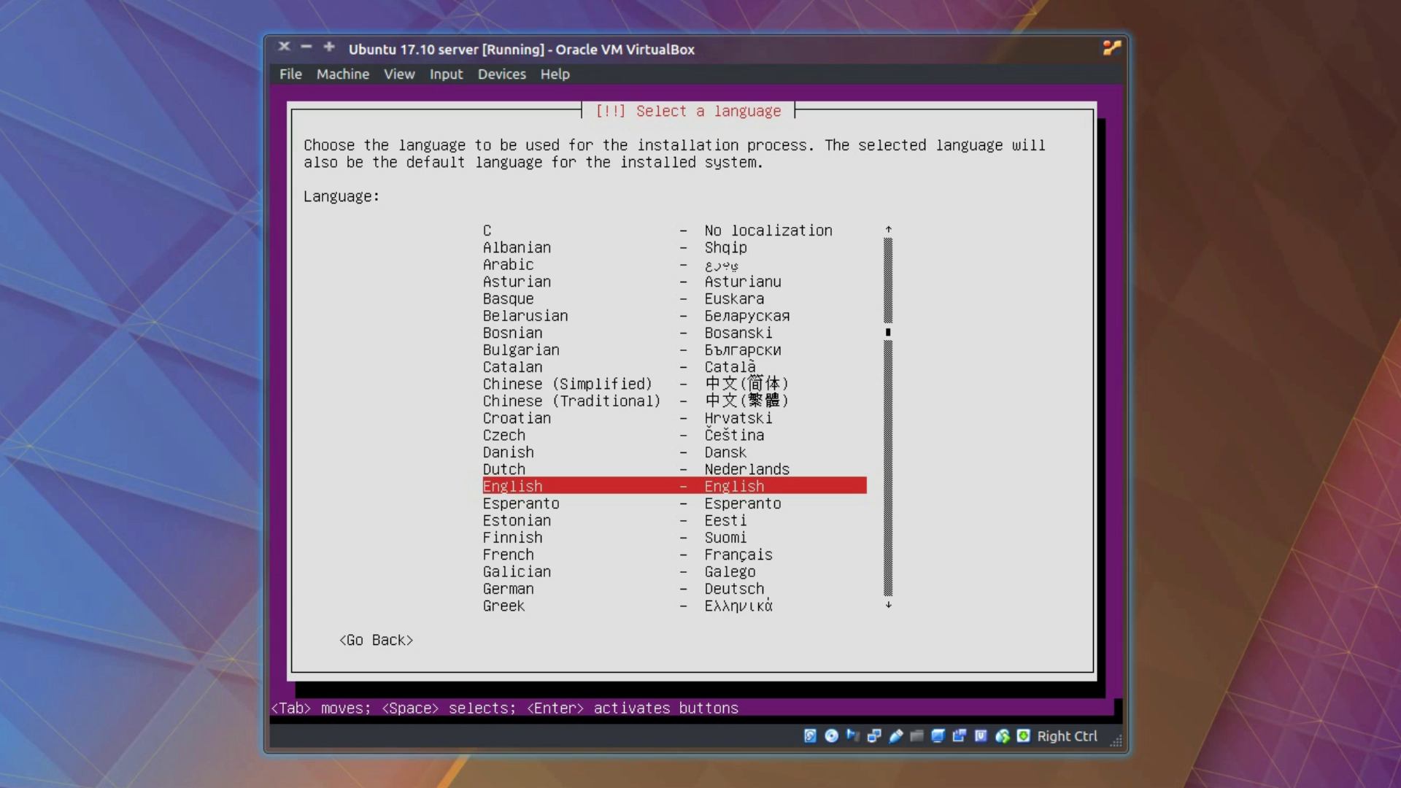
Step: Choose English as the installer language and highlight United Kingdom as the location
key("Return")
key("Up")
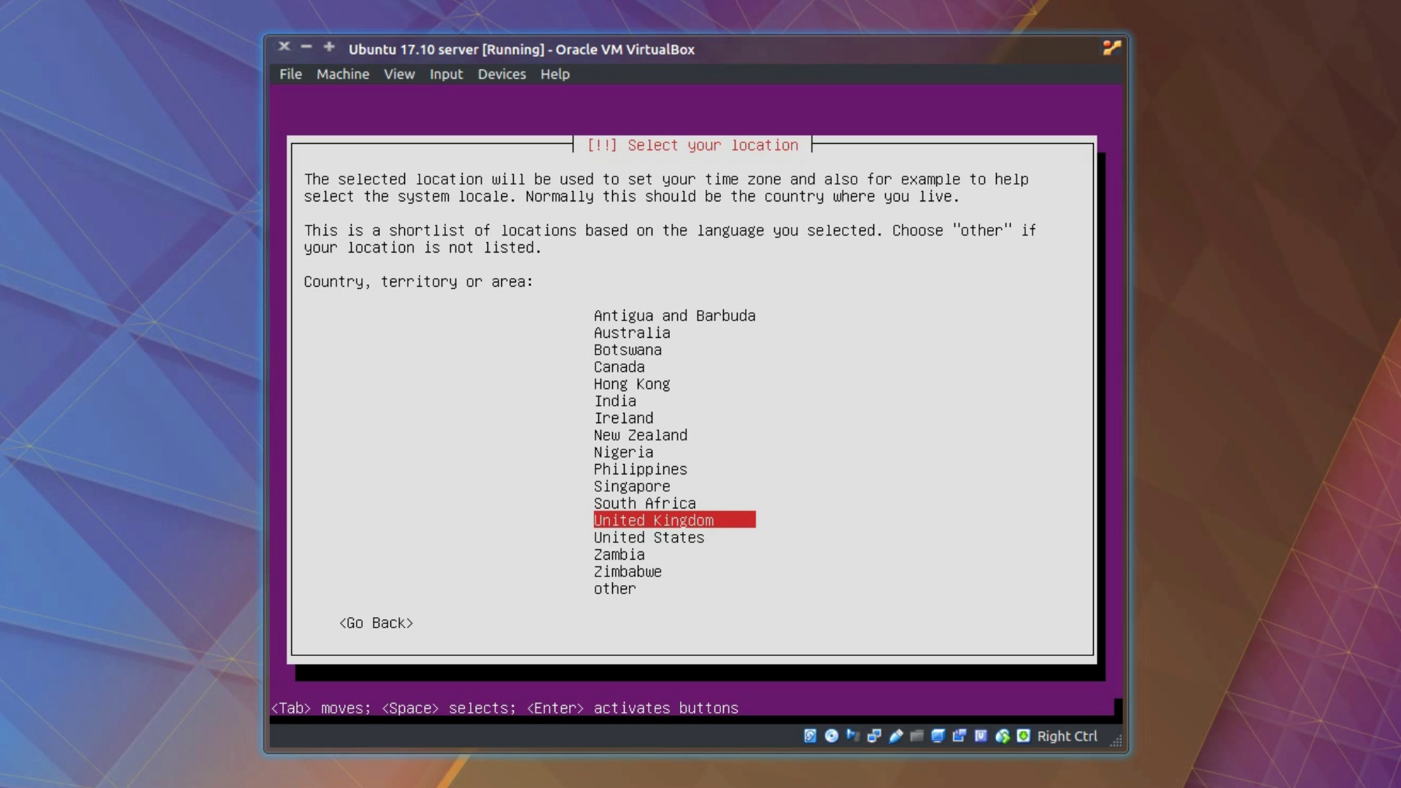
Step: Confirm United Kingdom, decline keyboard detection, and select the English (UK) keyboard layout
key("Return")
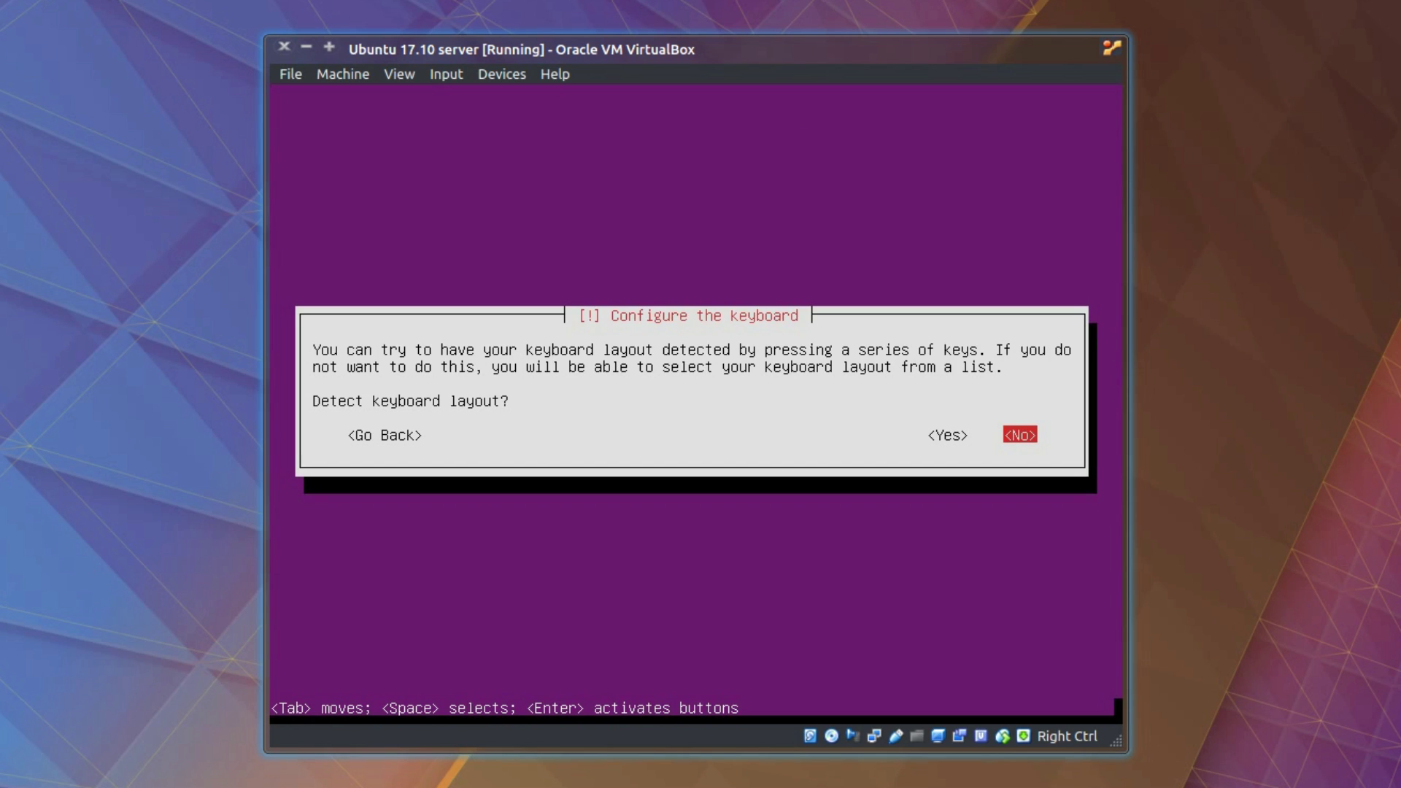
key("Left")
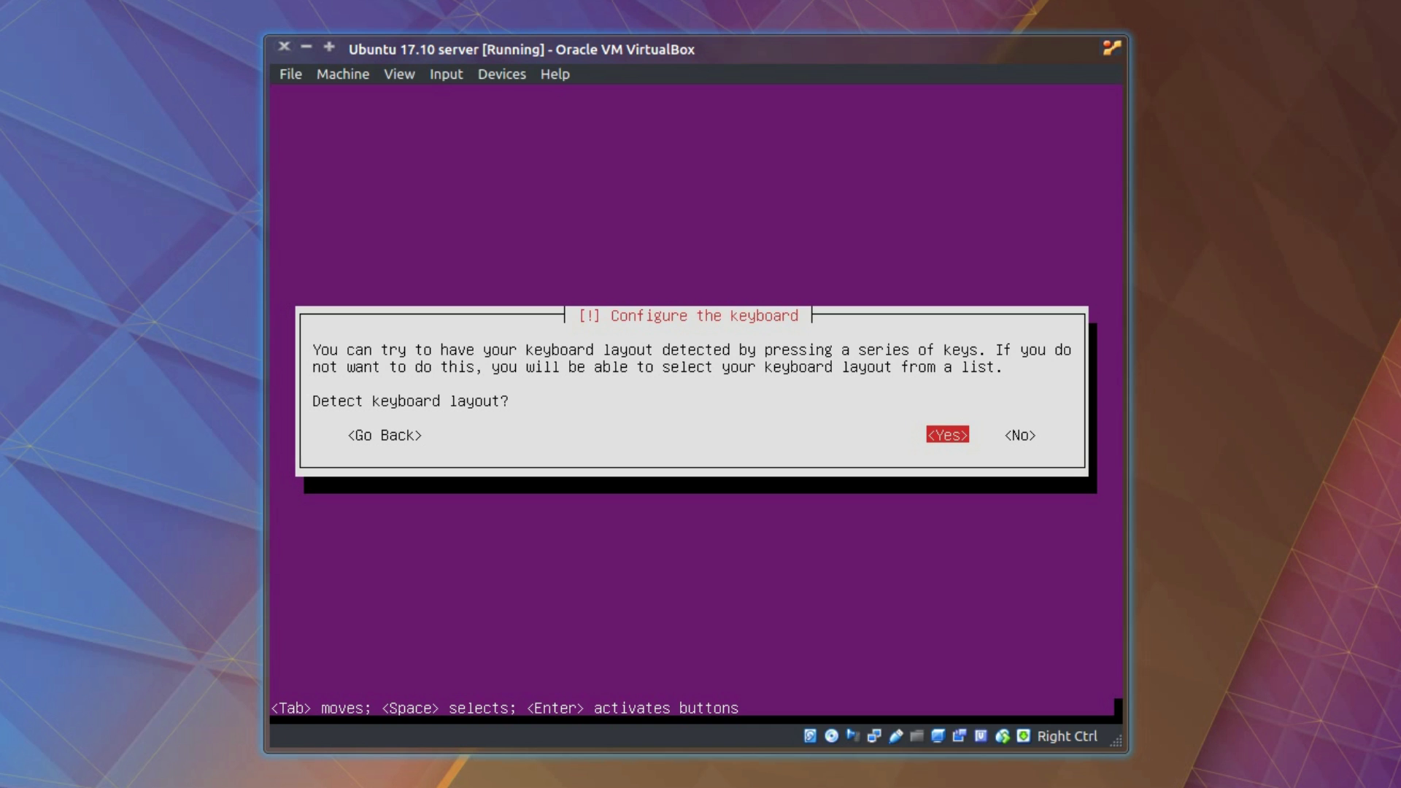
key("Right")
key("Return")
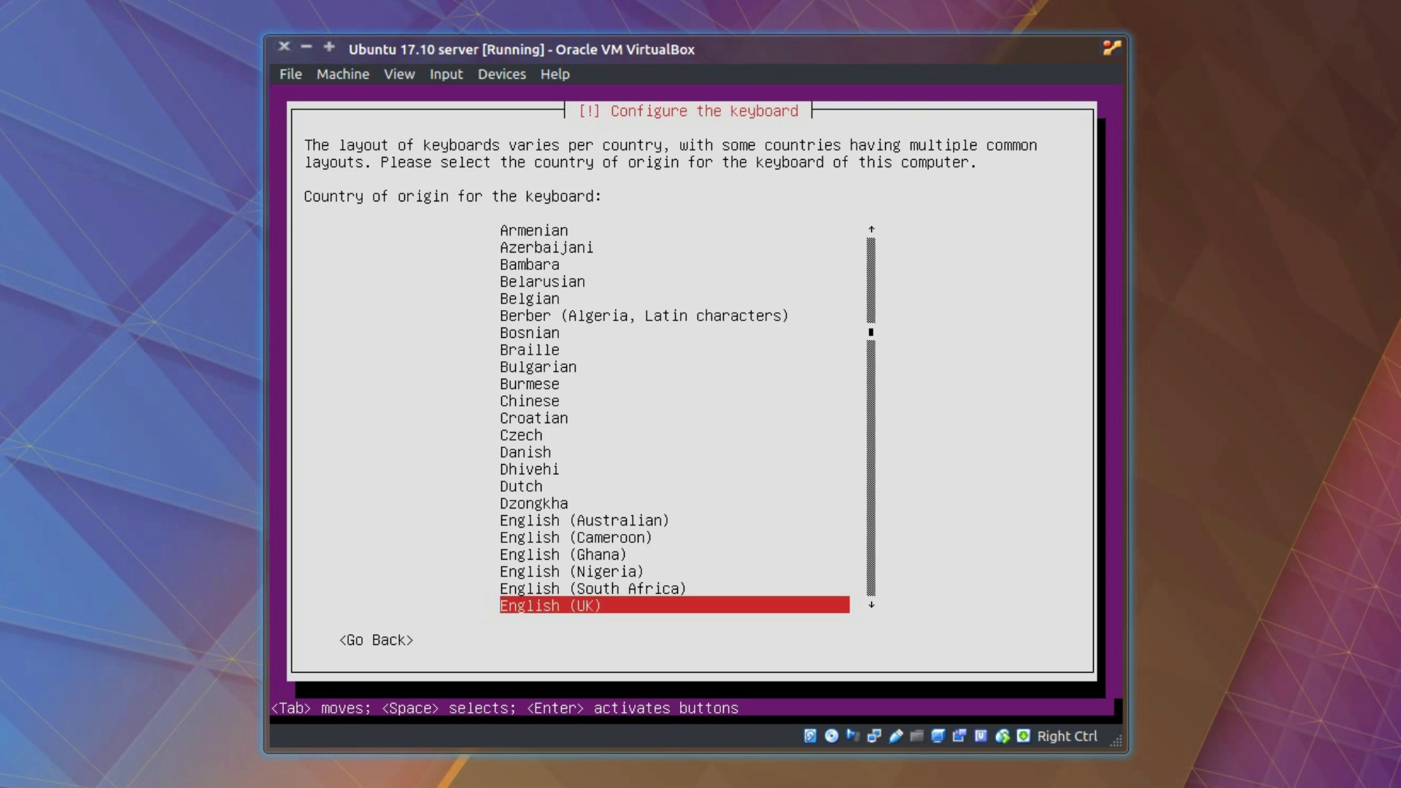
key("Return")
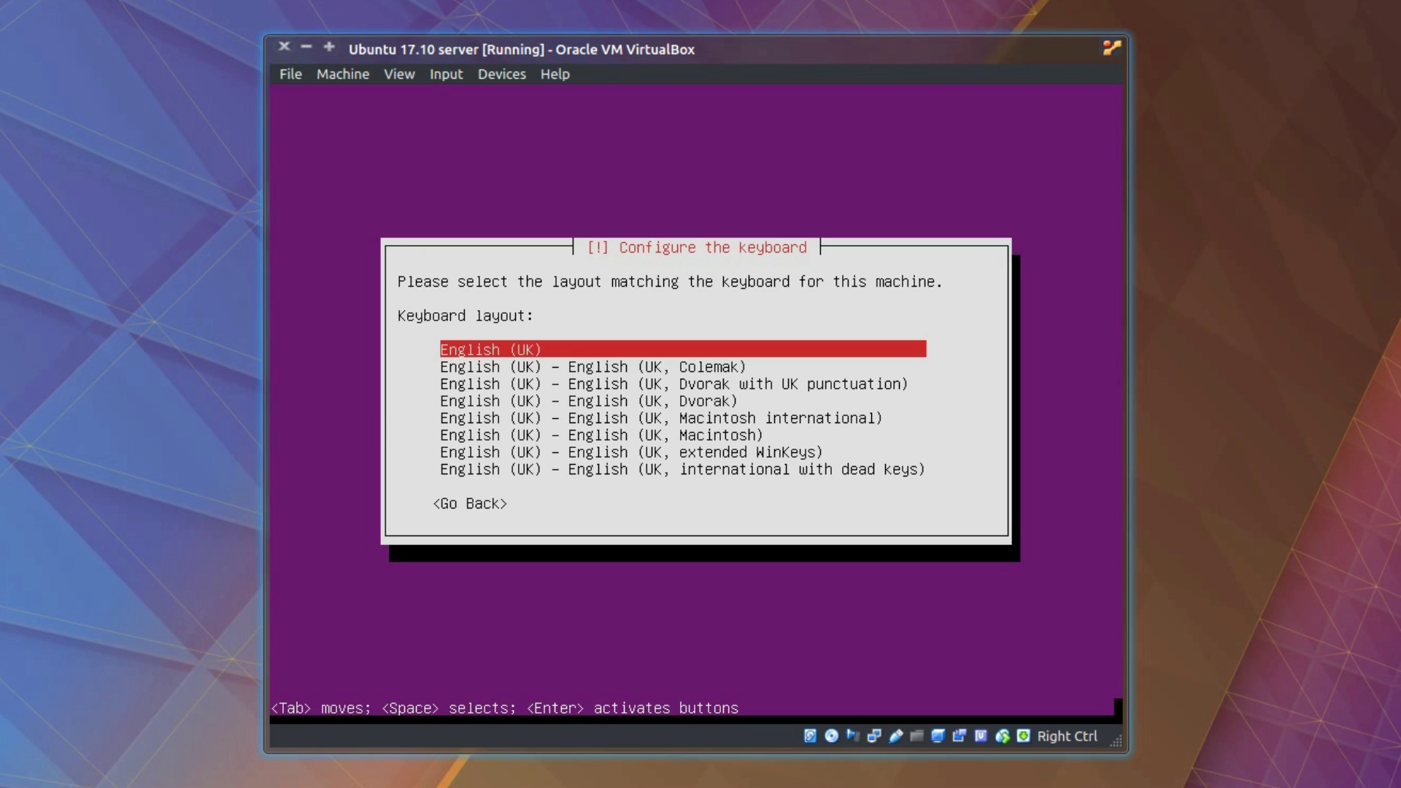
key("Return")
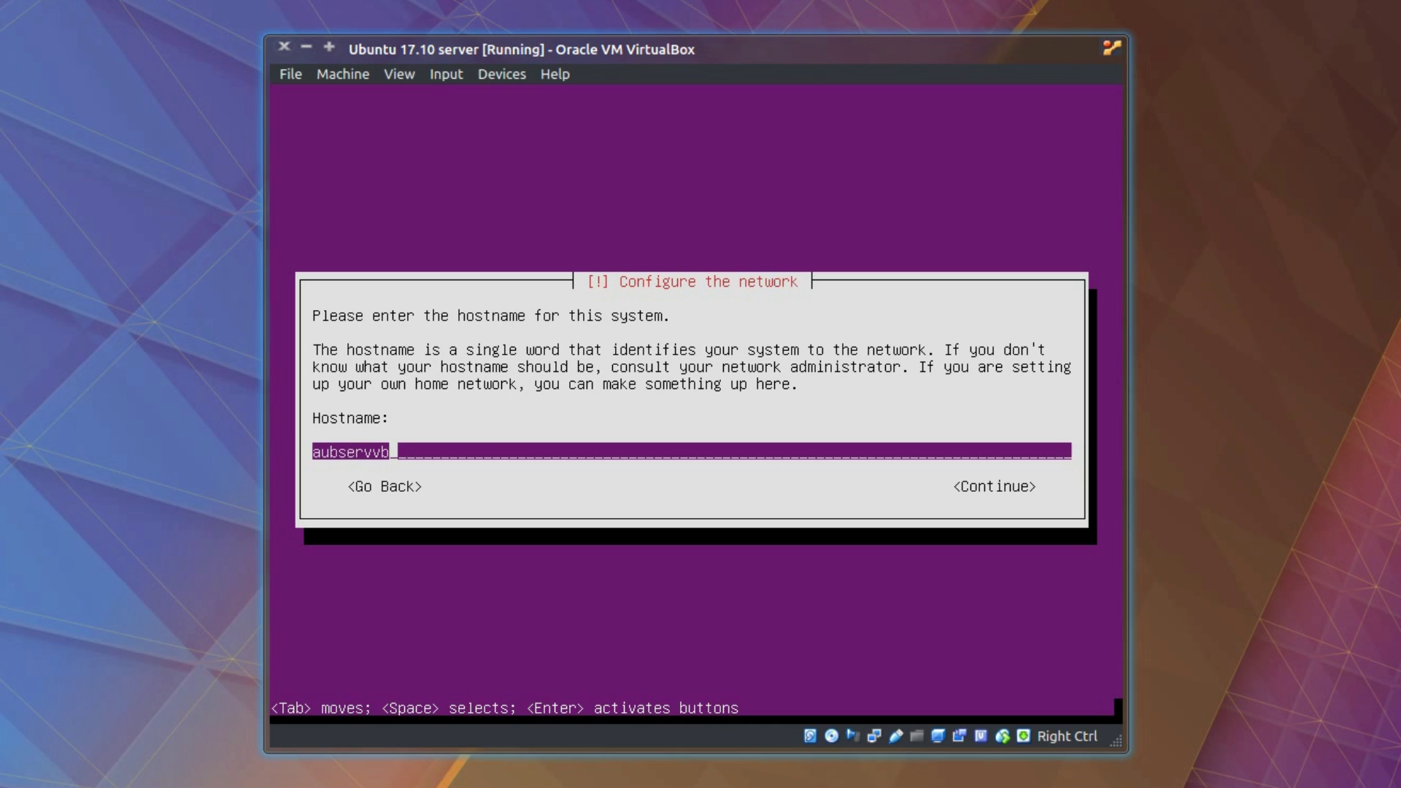
Step: Set the machine's hostname to 'testing'
type("testing")
key("Tab")
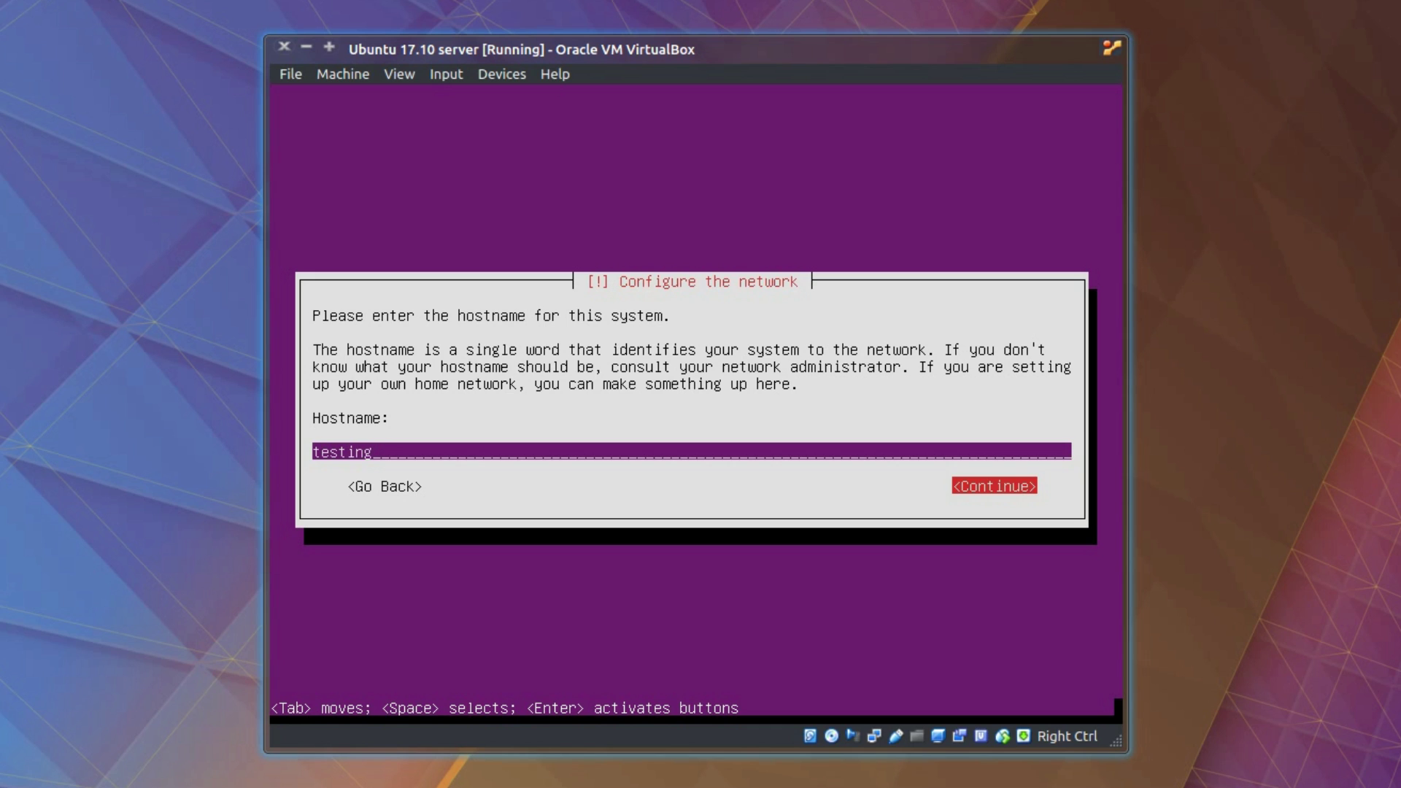
key("Return")
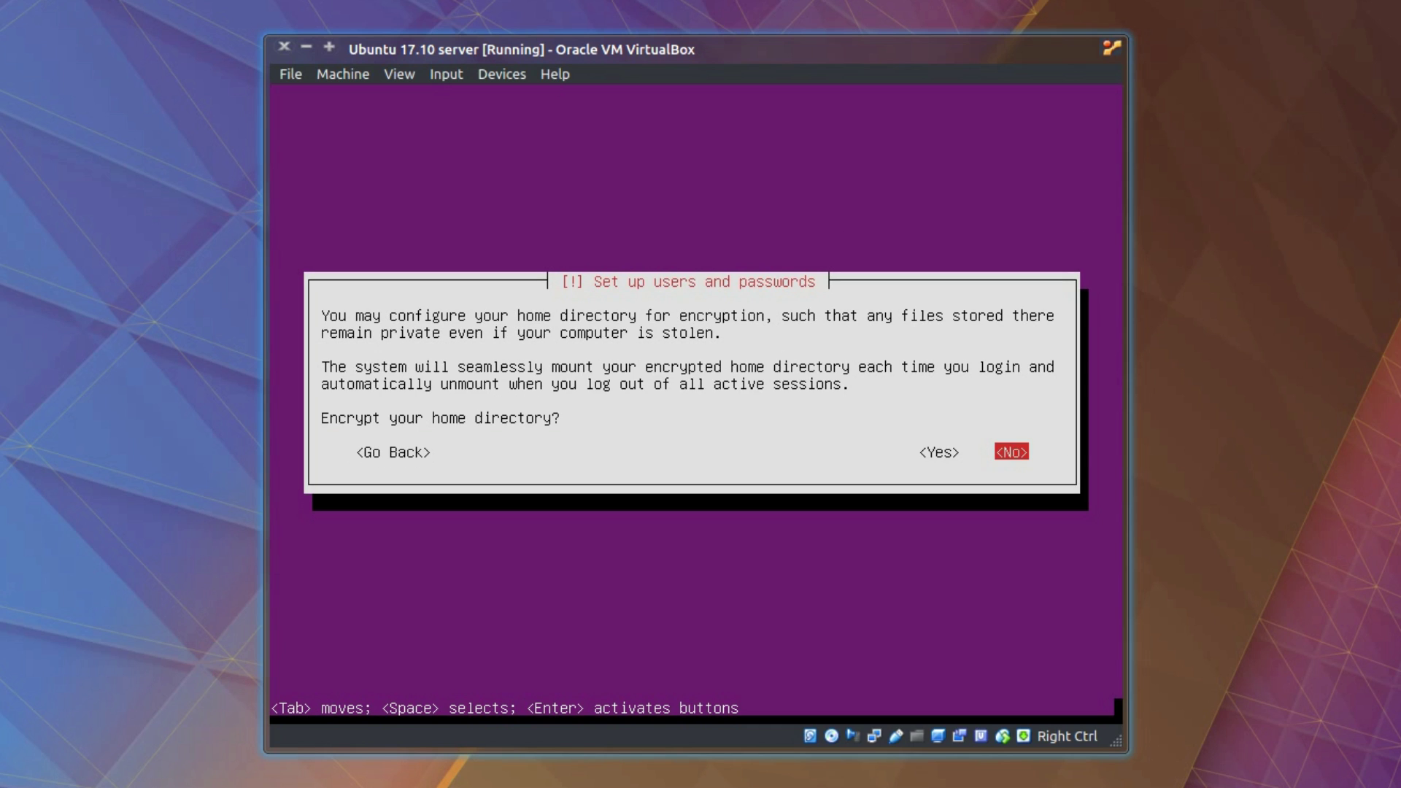
Step: Answer No to encrypting the home directory
key("Left")
key("Right")
key("Return")
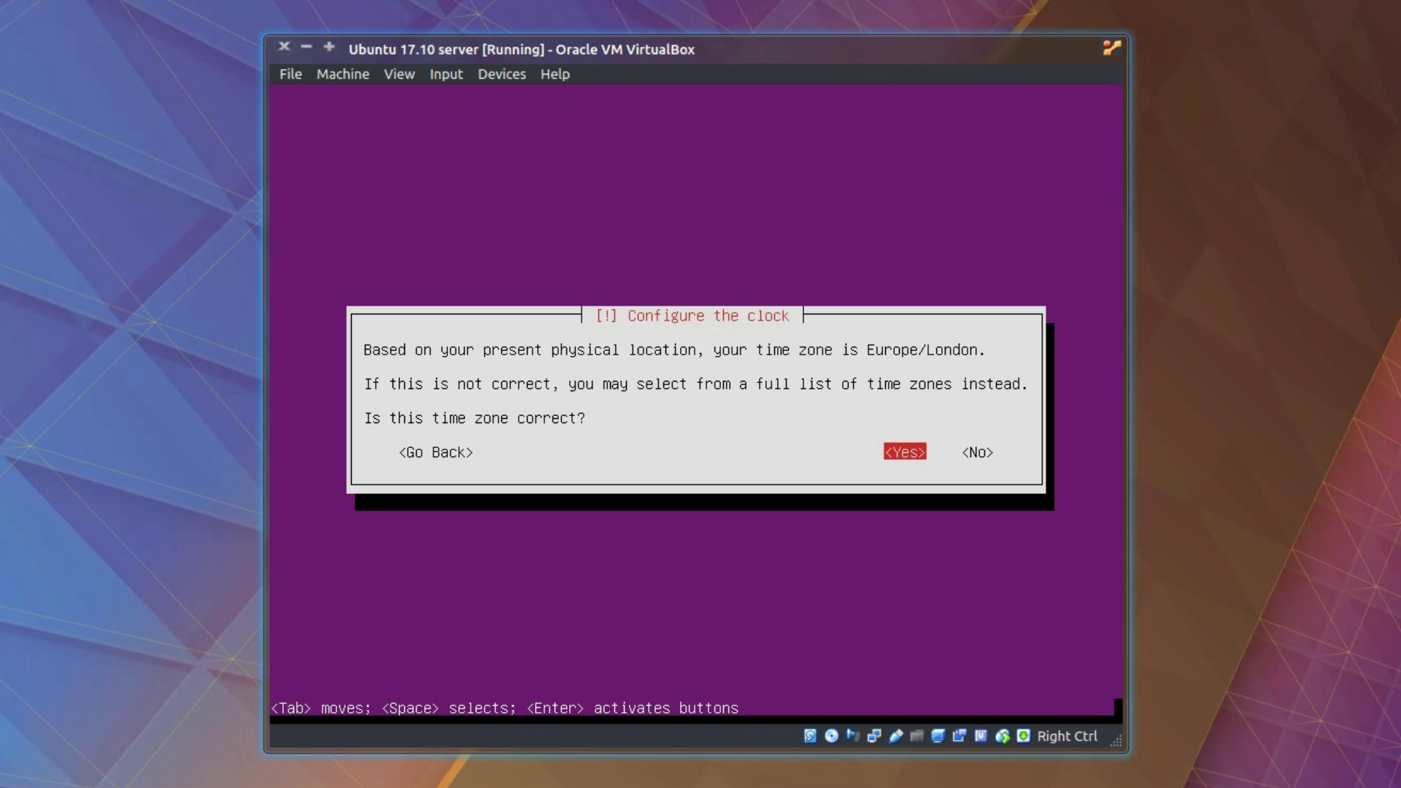
Step: Accept the Europe/London time zone, then undo the manual partition changes and back out
key("Return")
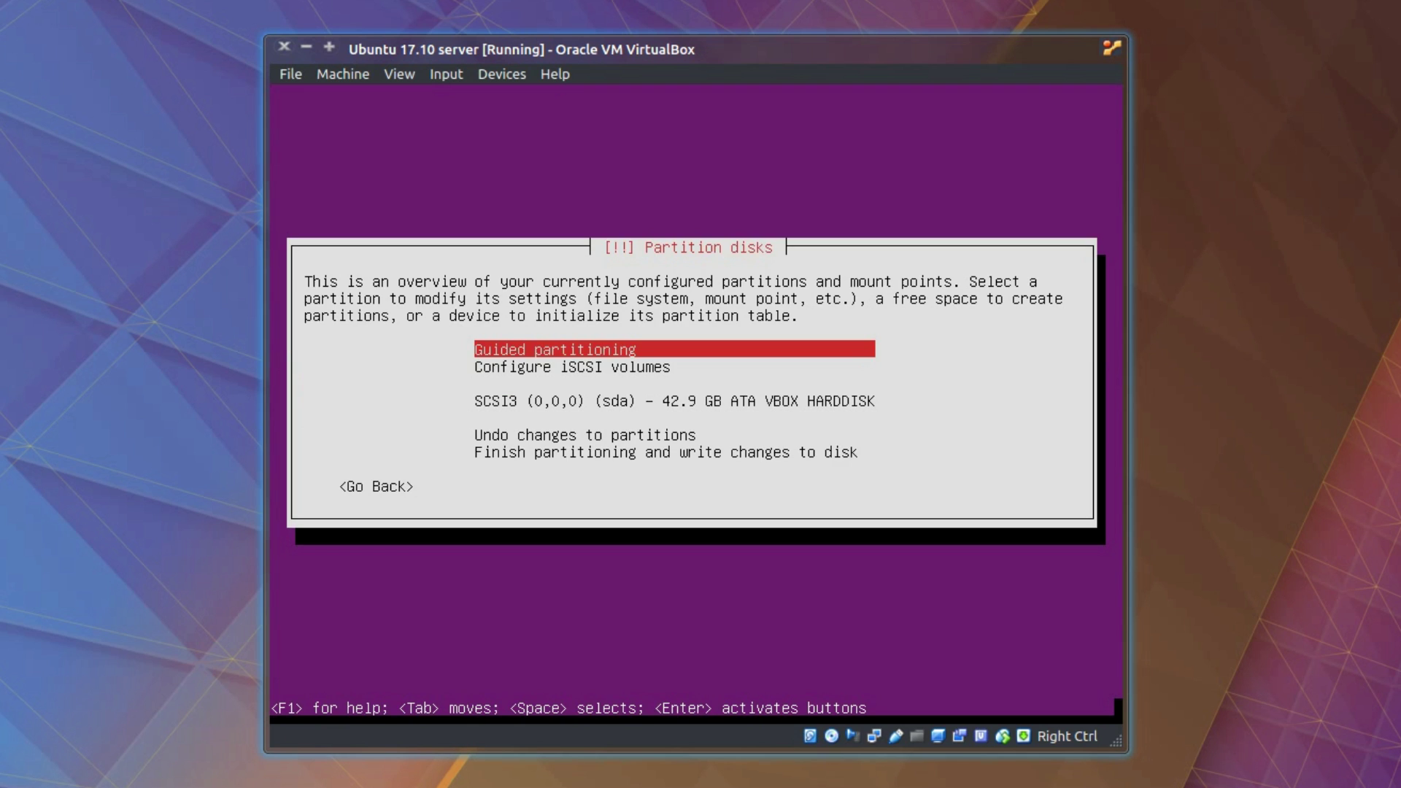
key("Return")
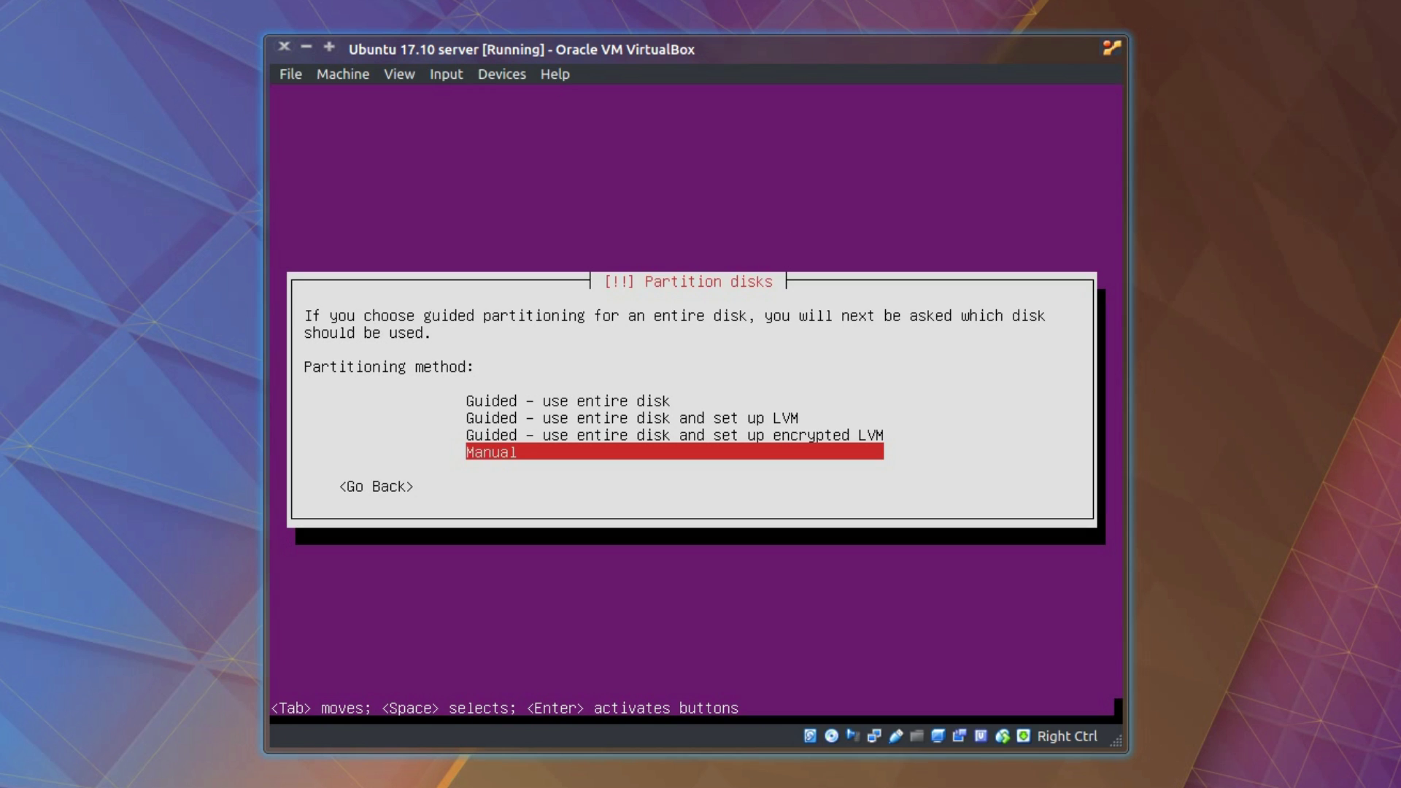
key("Return")
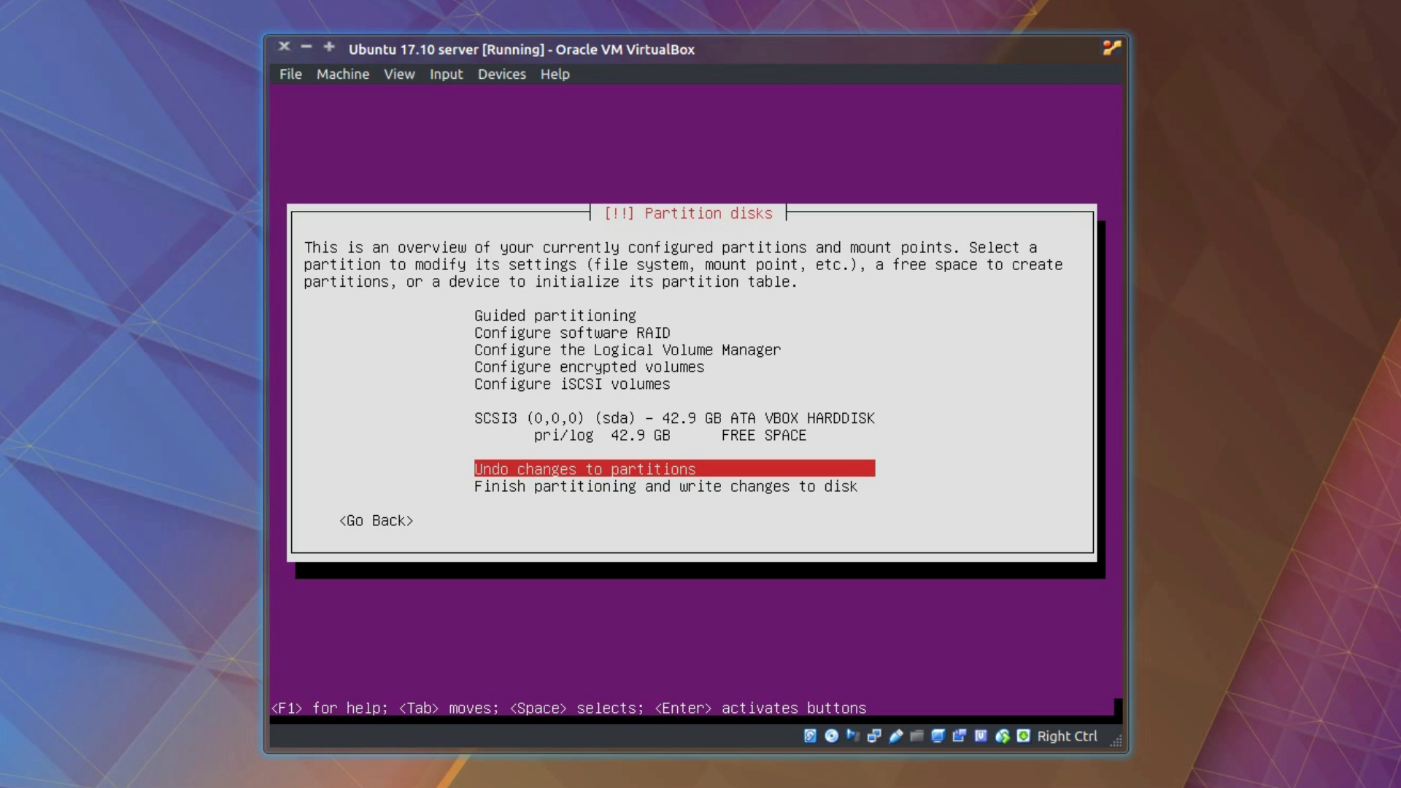
key("Up")
key("Down")
key("Down")
key("Up")
key("Return")
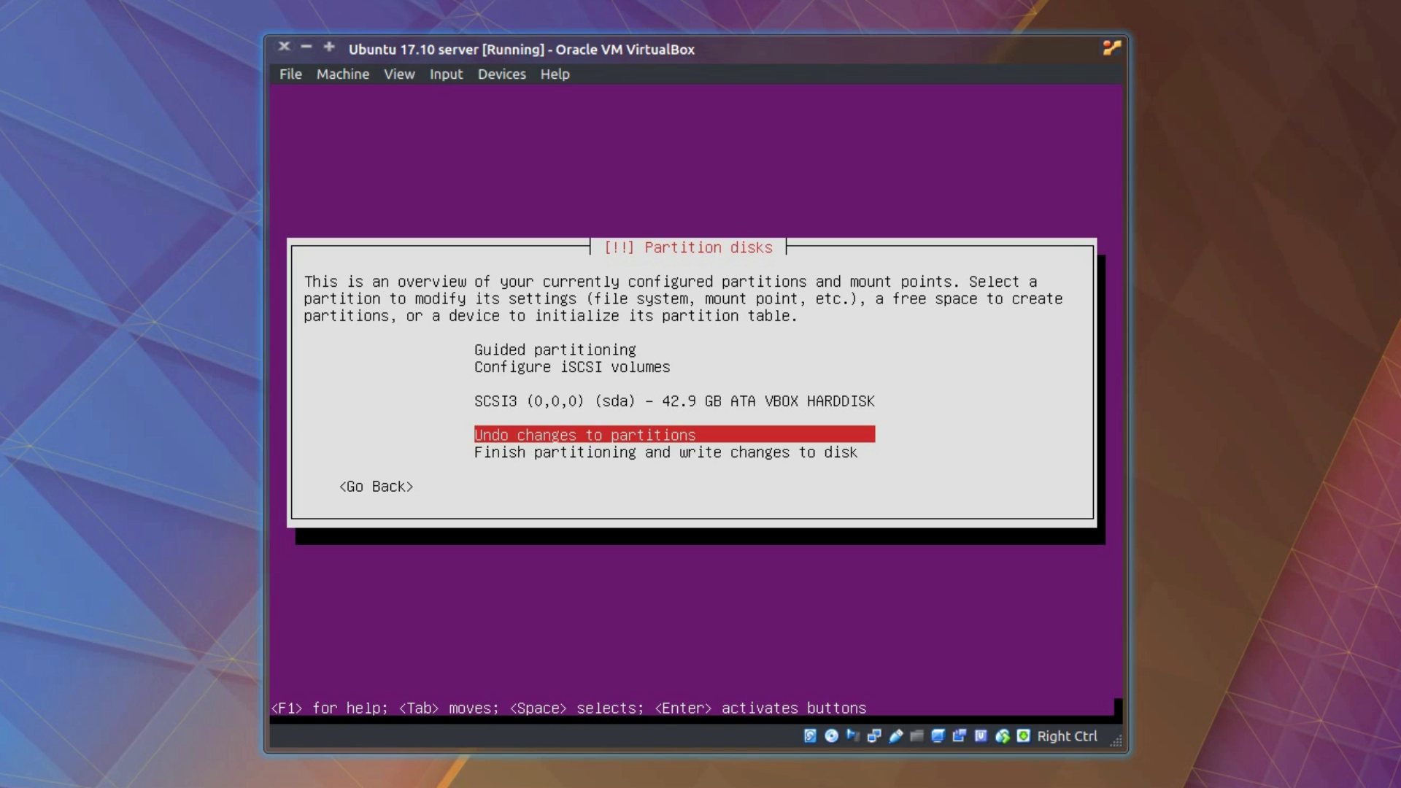
key("Tab")
key("Return")
key("Return")
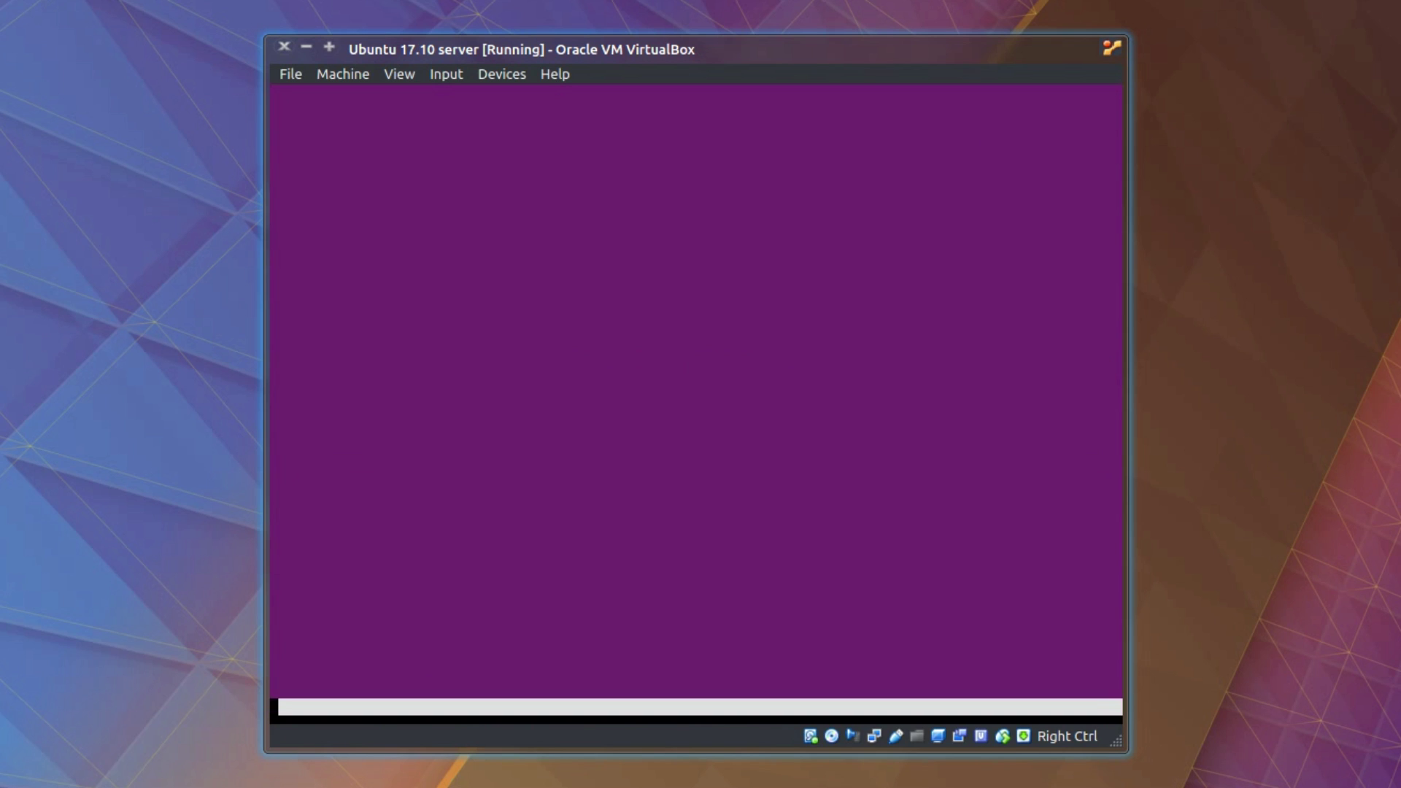
Step: Use guided partitioning of the entire disk and confirm writing the changes
key("Up")
key("Up")
key("Up")
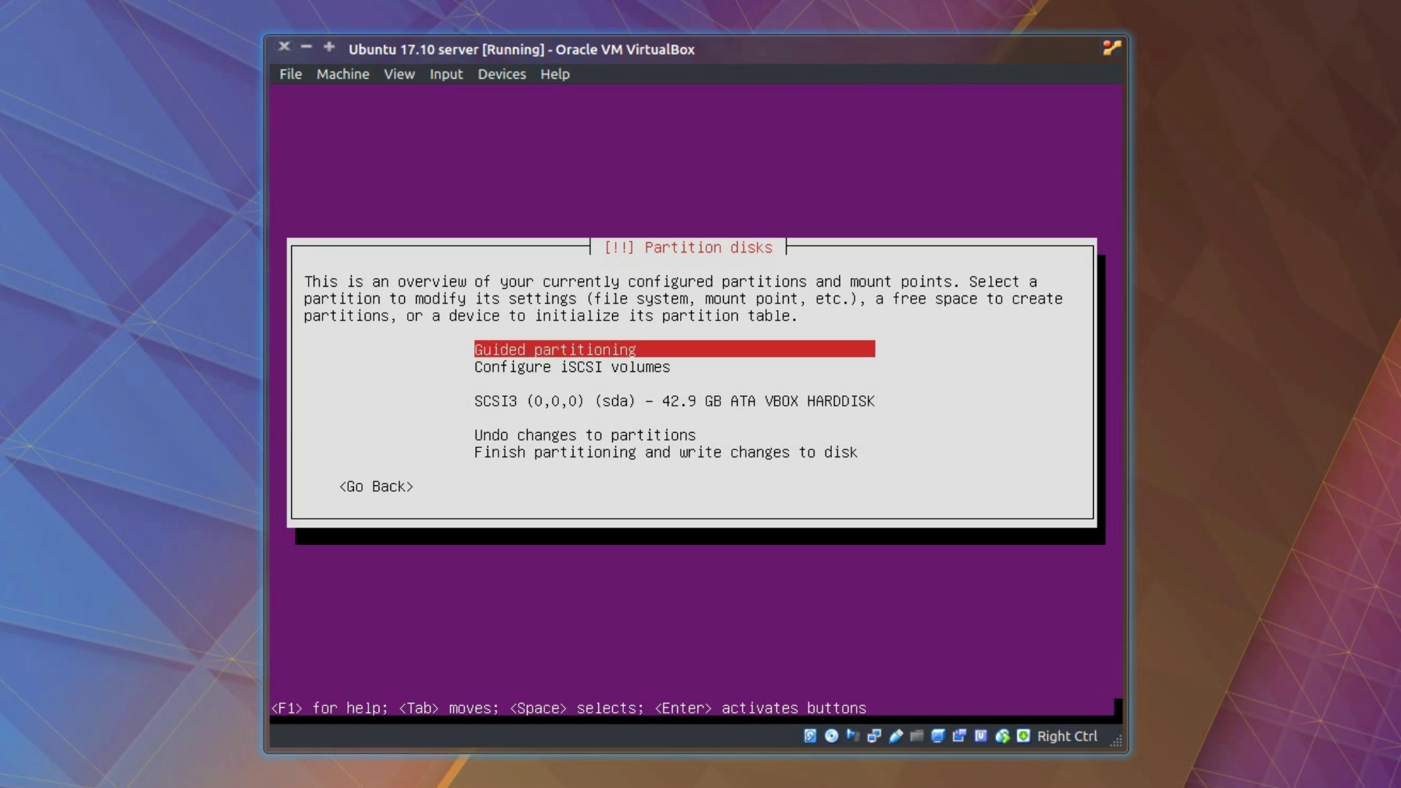
key("Return")
key("Up")
key("Up")
key("Up")
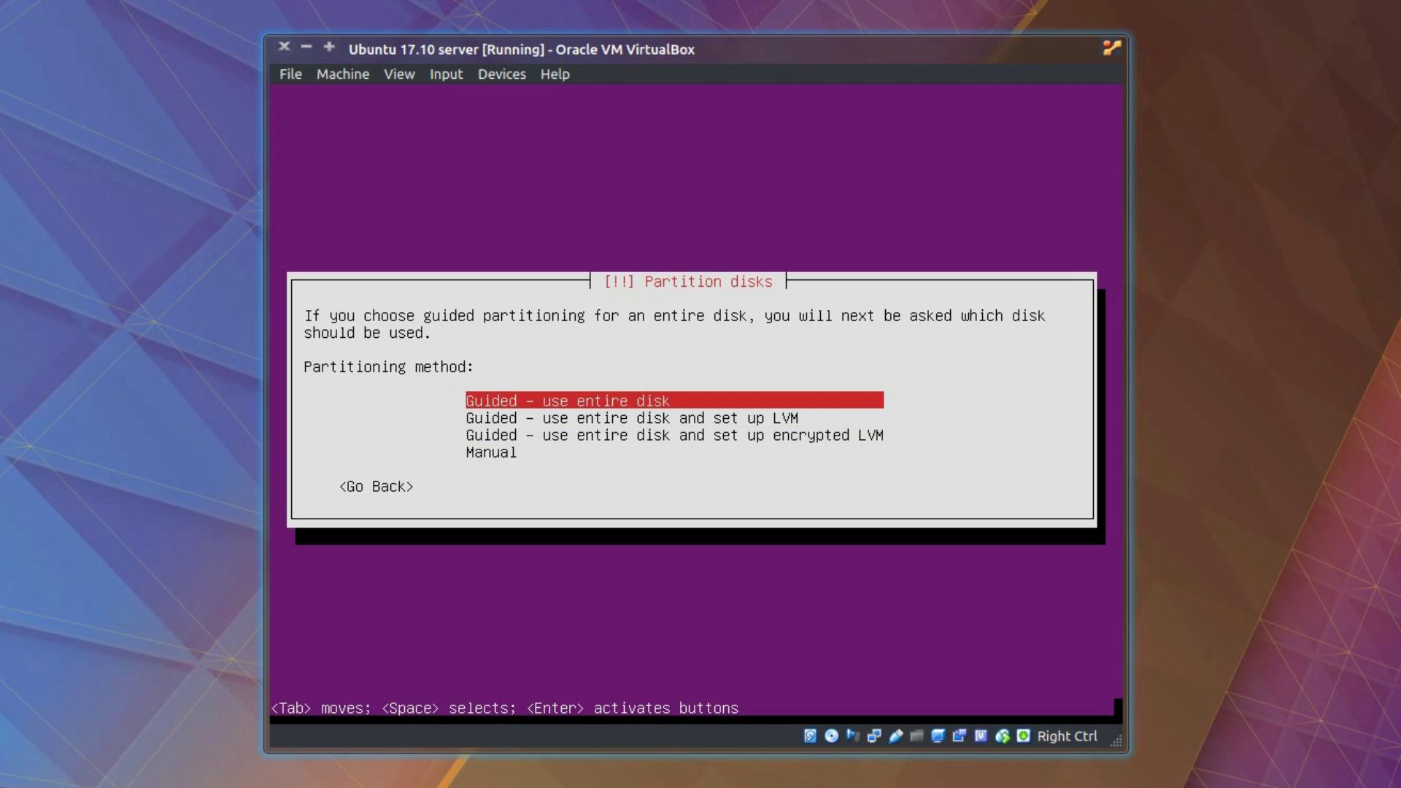
key("Return")
key("Return")
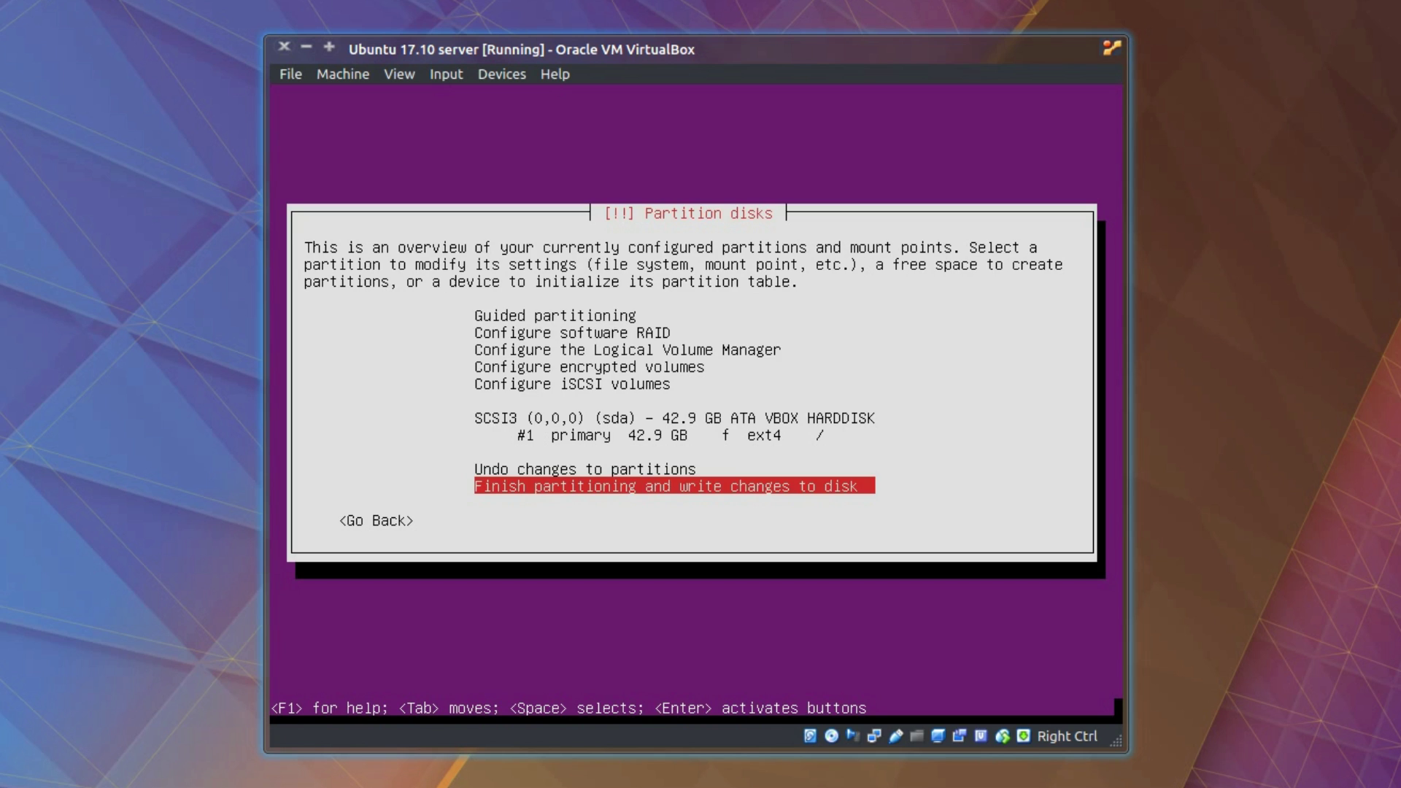
key("Return")
key("Tab")
key("Return")
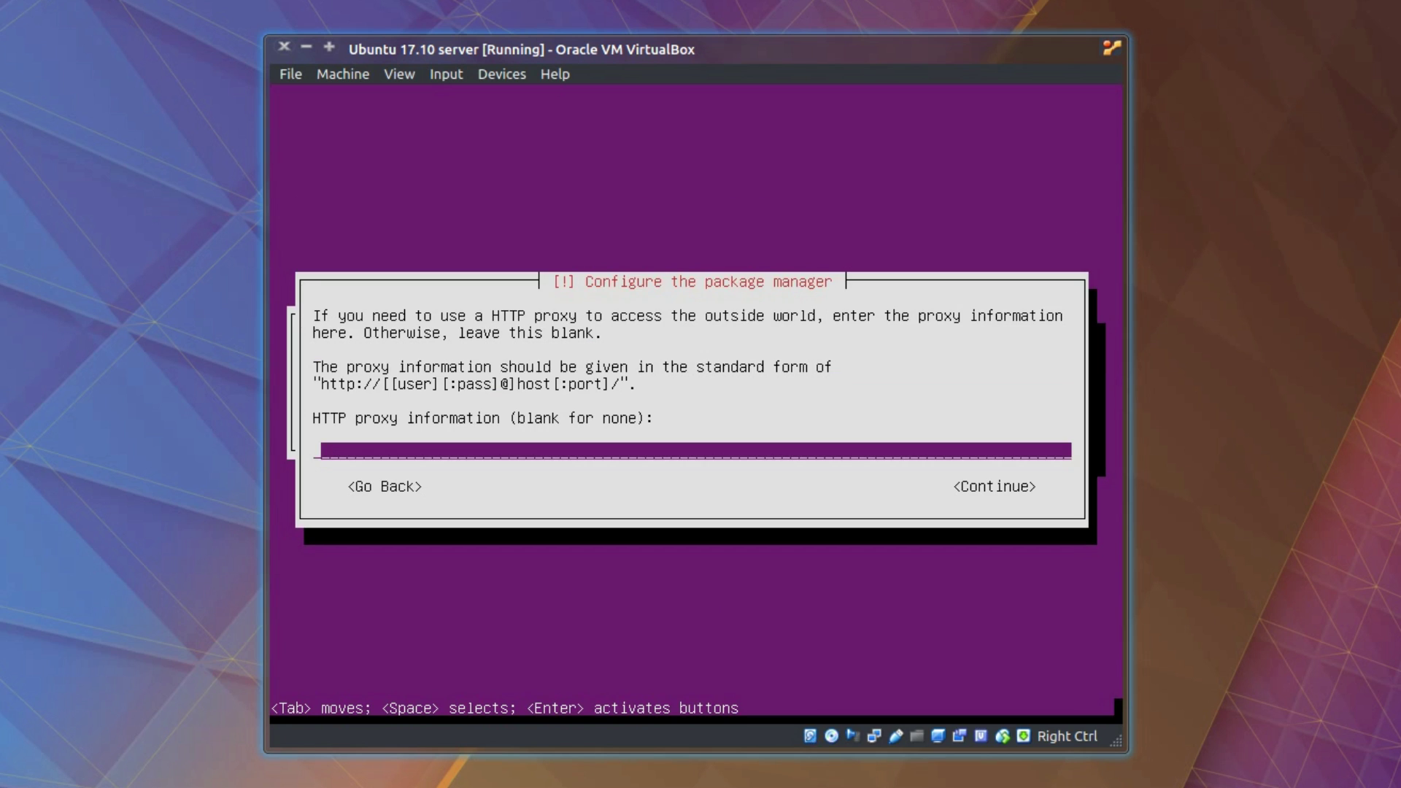
Step: Continue with no HTTP proxy and select 'No automatic updates'
key("Tab")
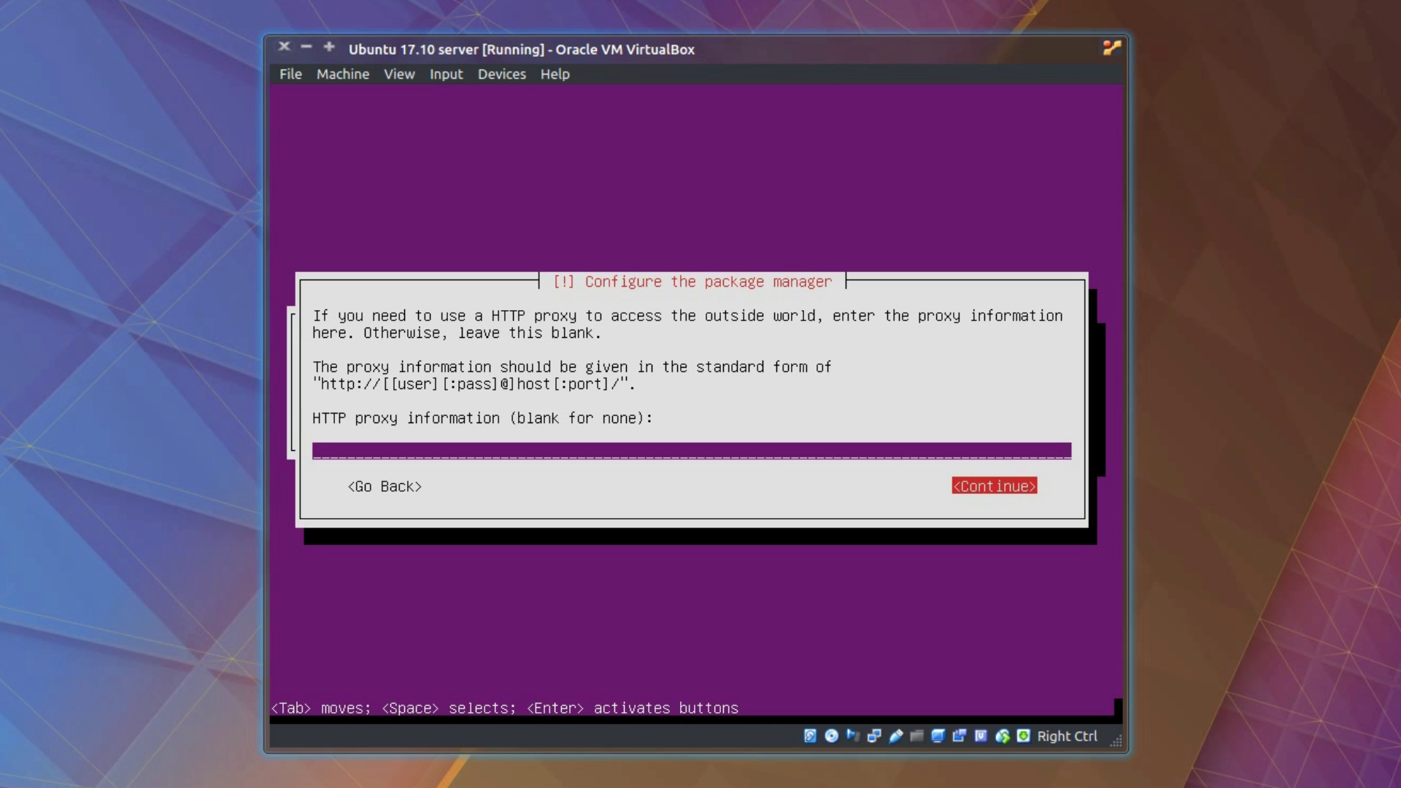
key("Return")
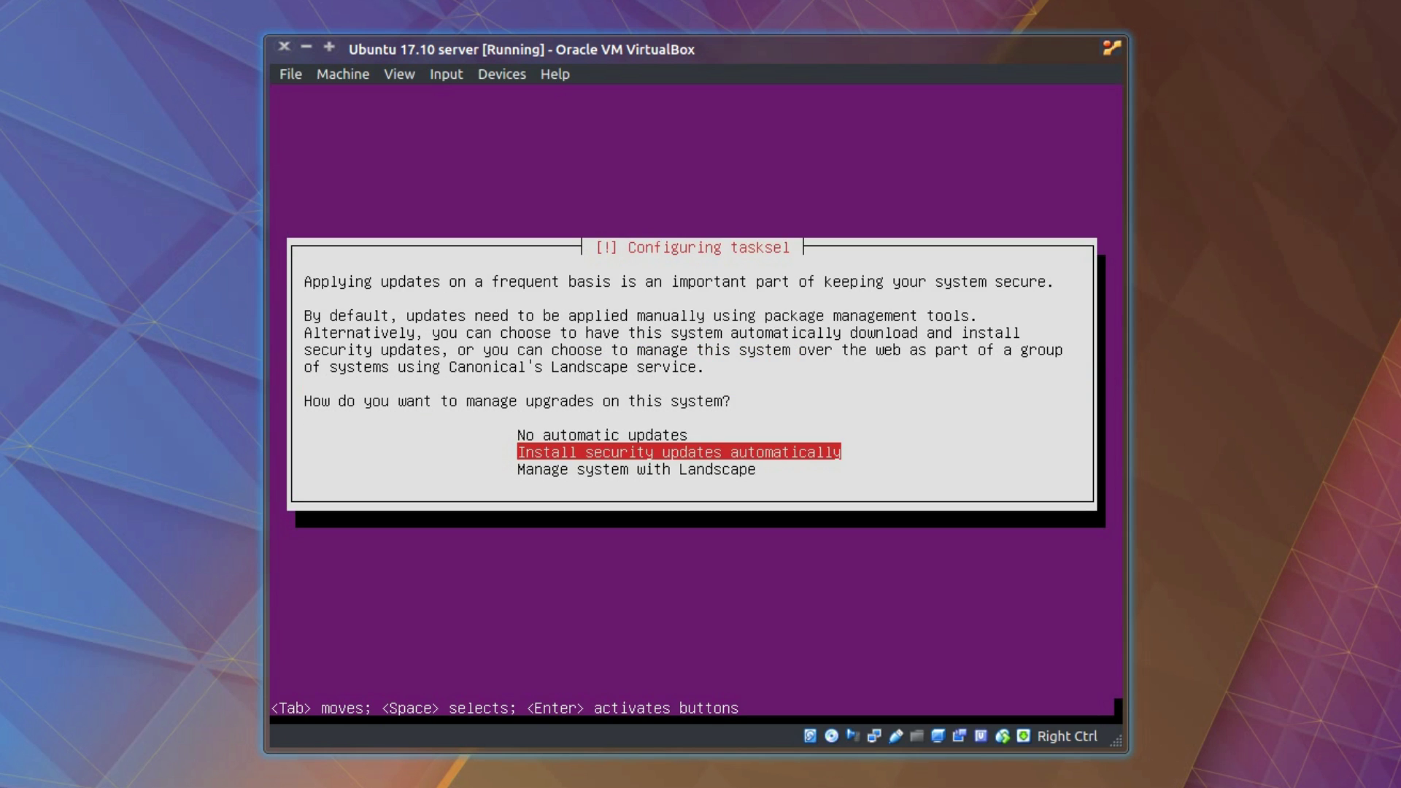
key("Up")
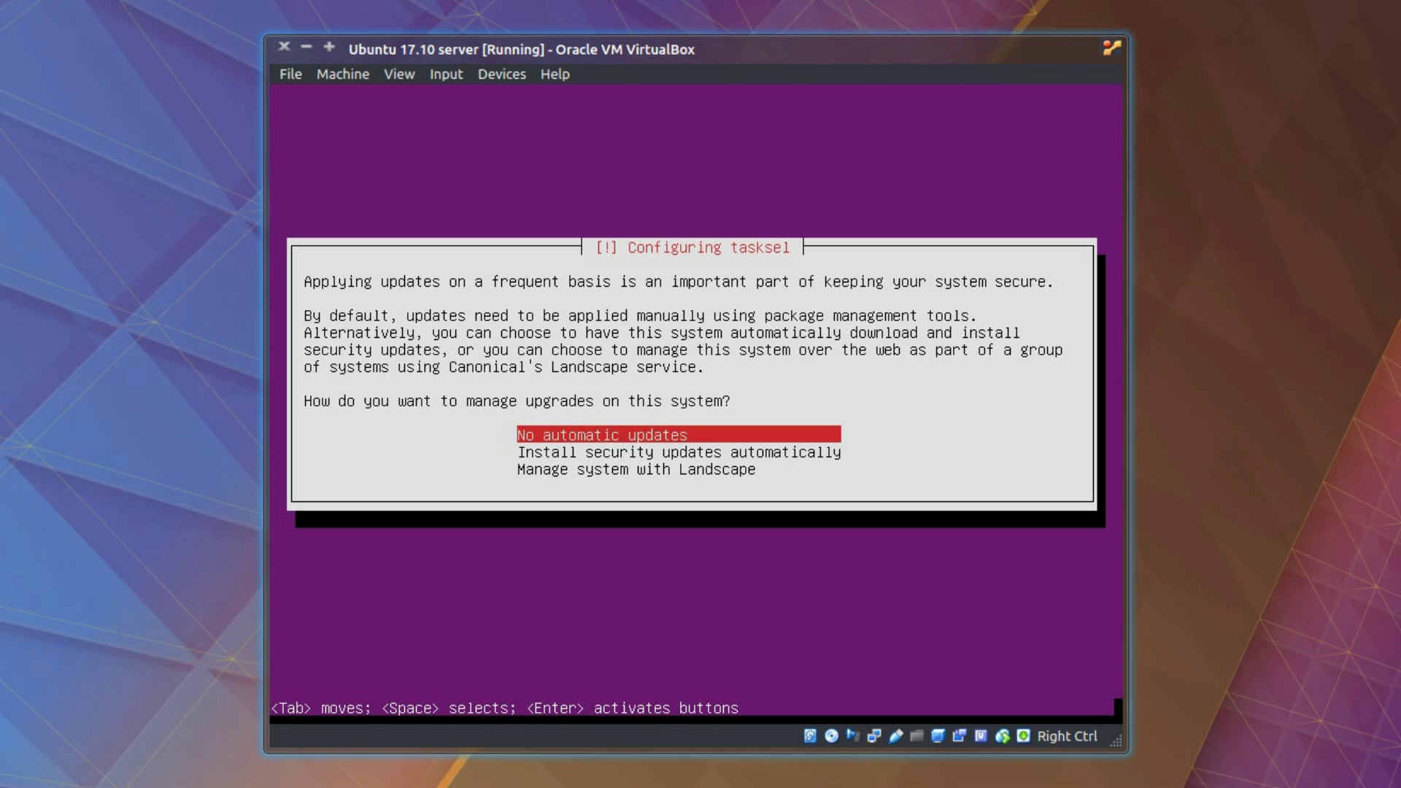
key("Return")
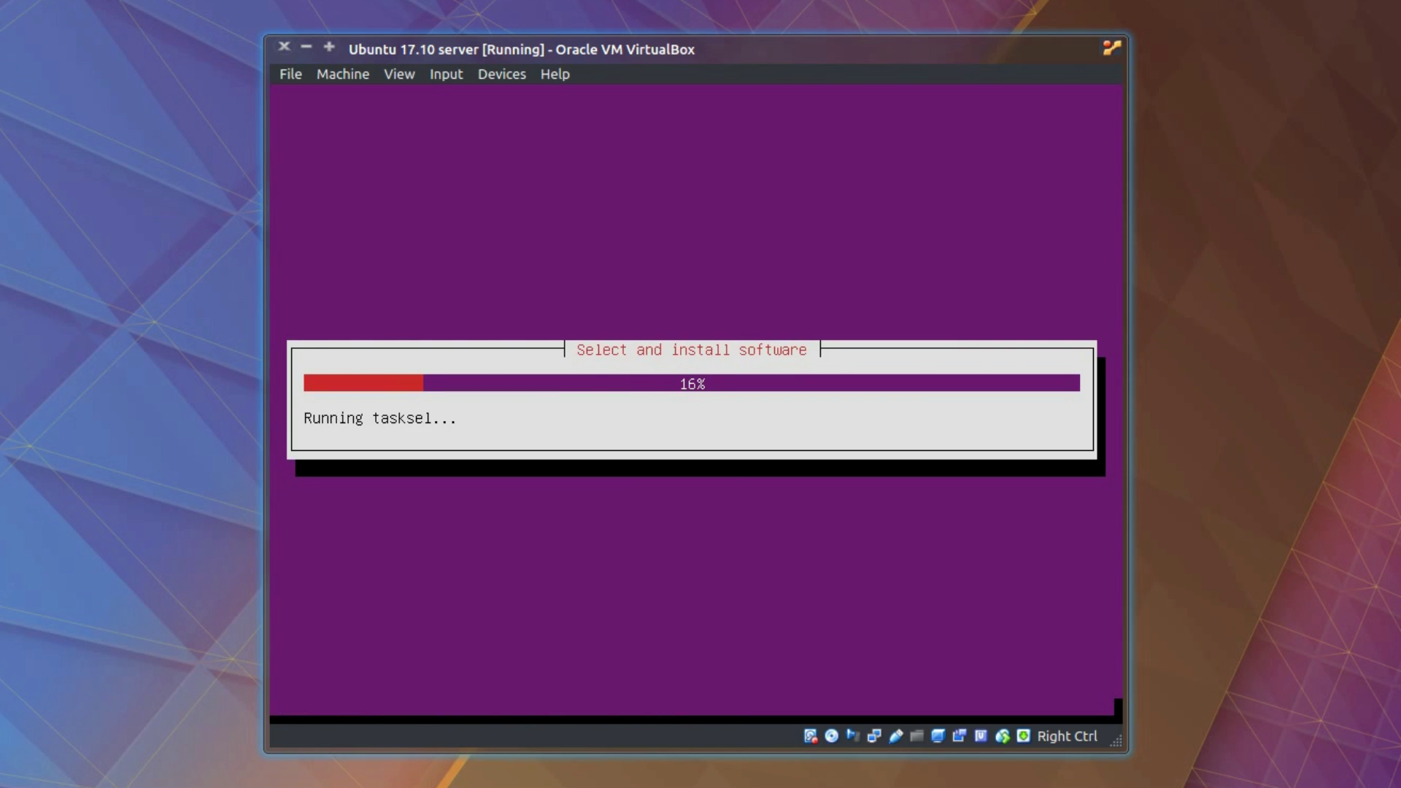
Step: Leave all software collections unchecked, install GRUB to the master boot record, and finish
key("Down")
key("Down")
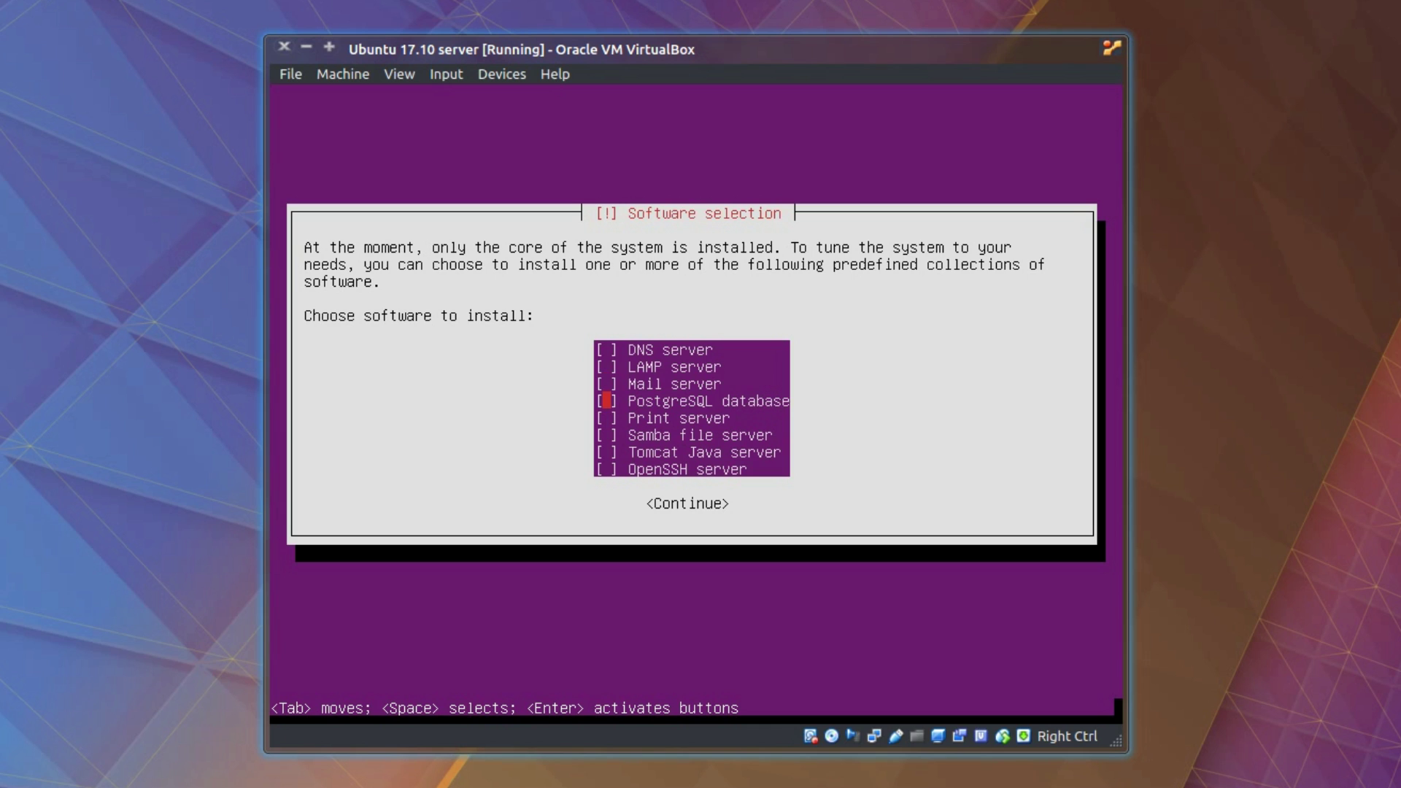
key("Down")
key("Down")
key("Down")
key("Down")
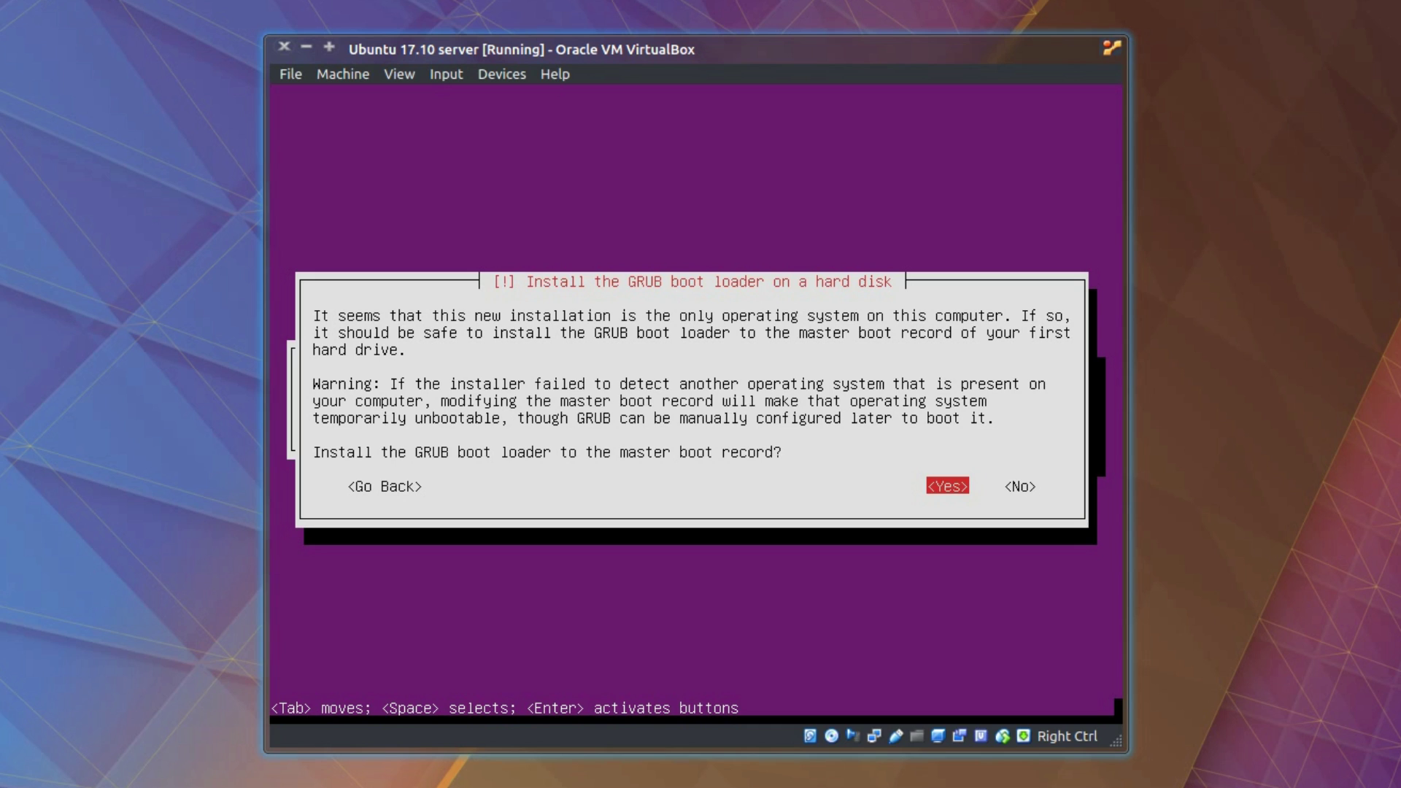
key("Return")
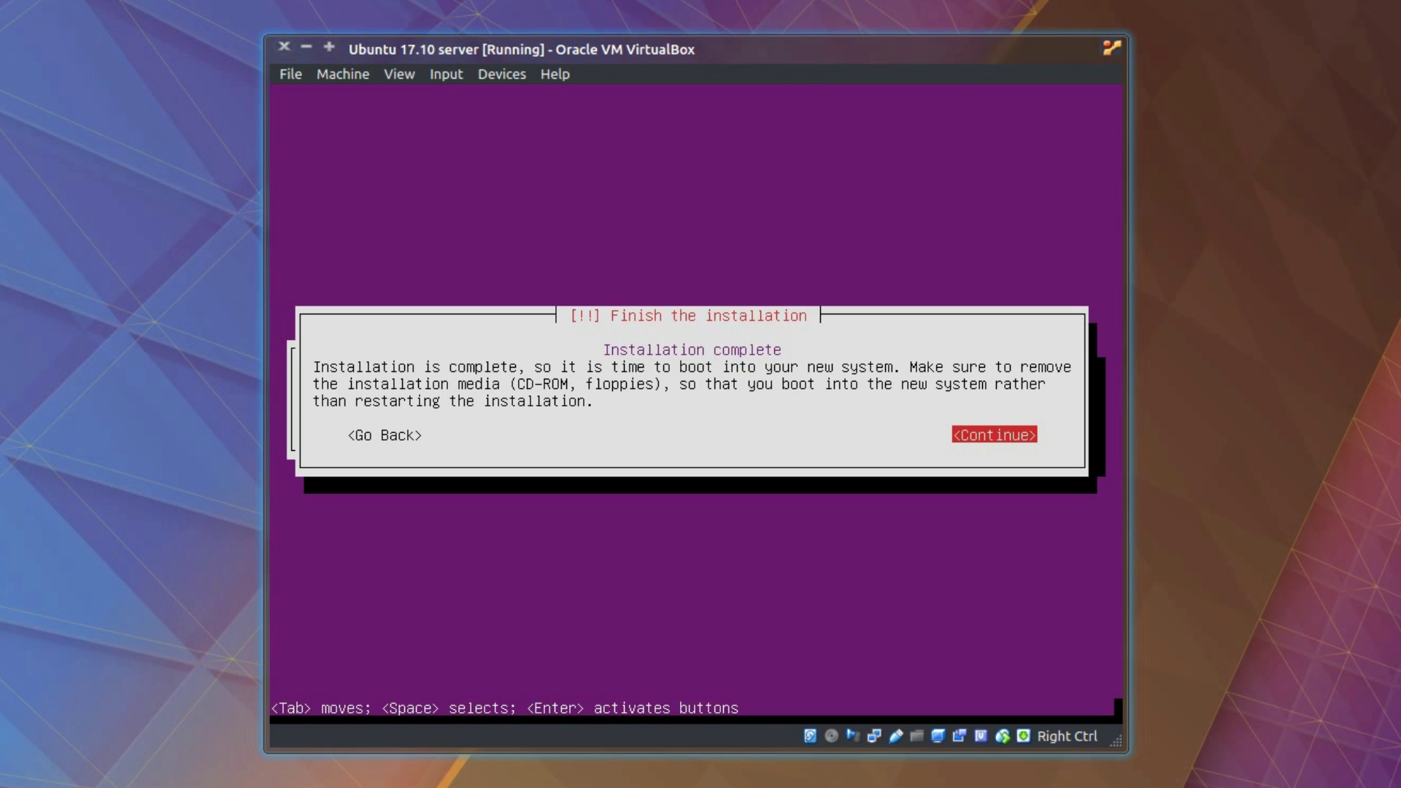
key("Return")
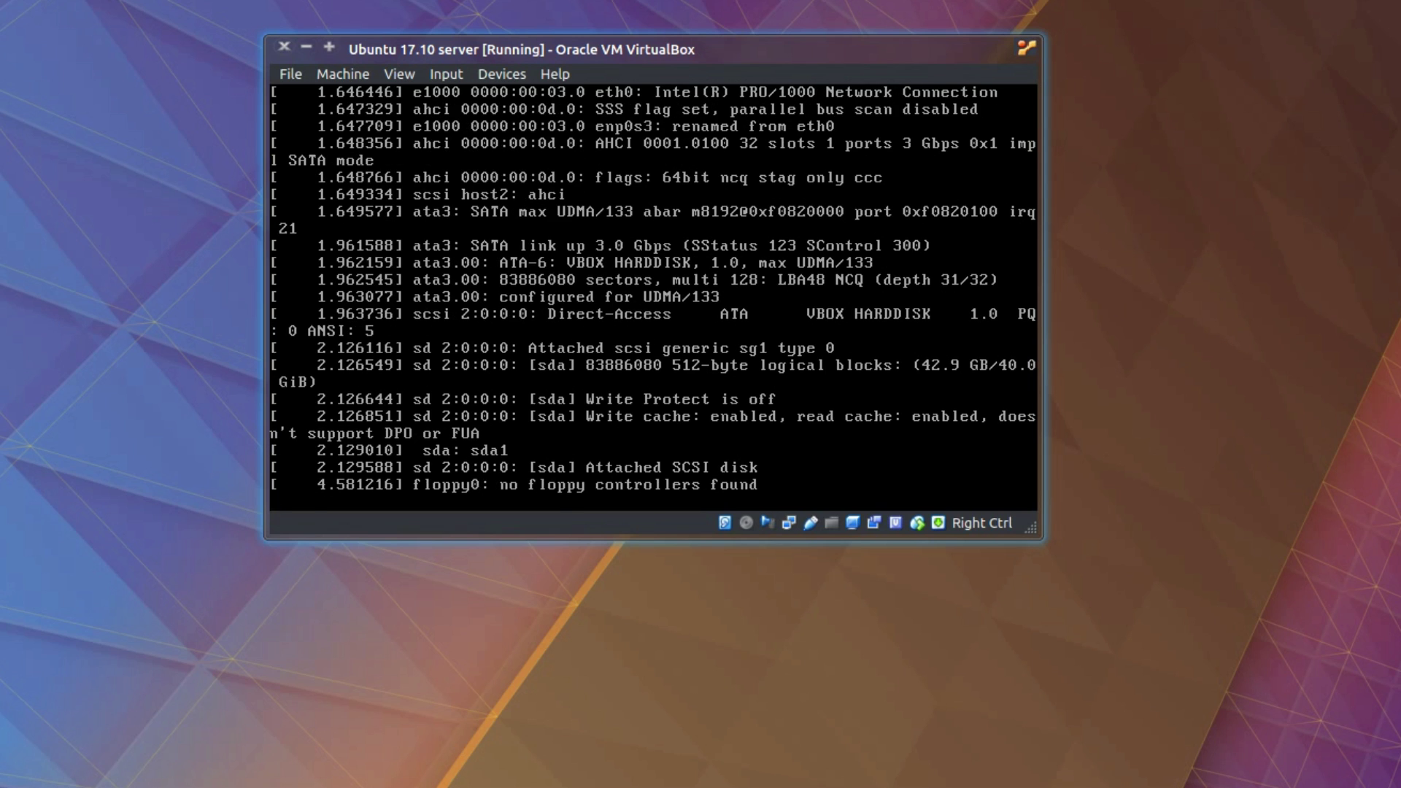
Step: Log in with the user account name and type 'sudo apt install ubuntu-session' at the prompt
type("quids")
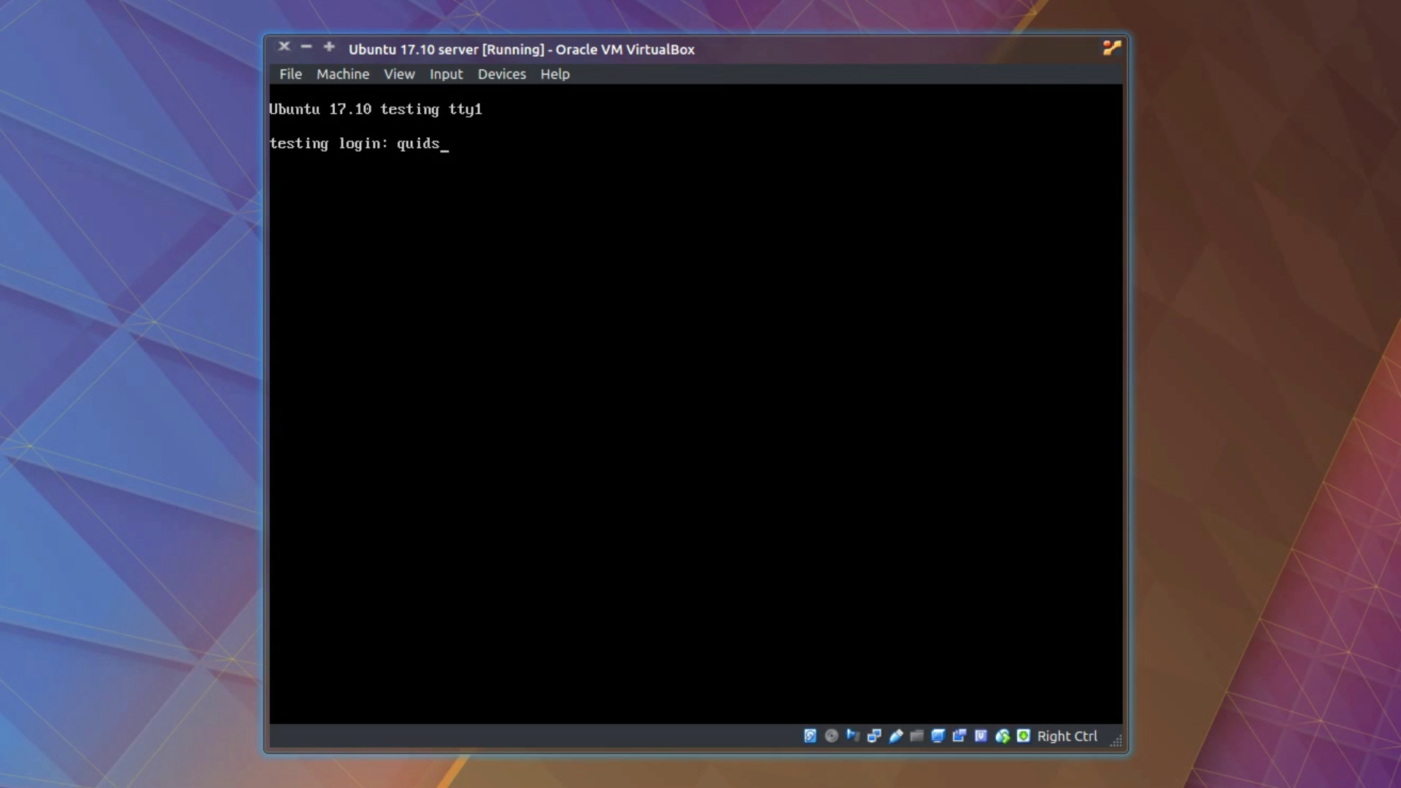
key("Return")
key("Return")
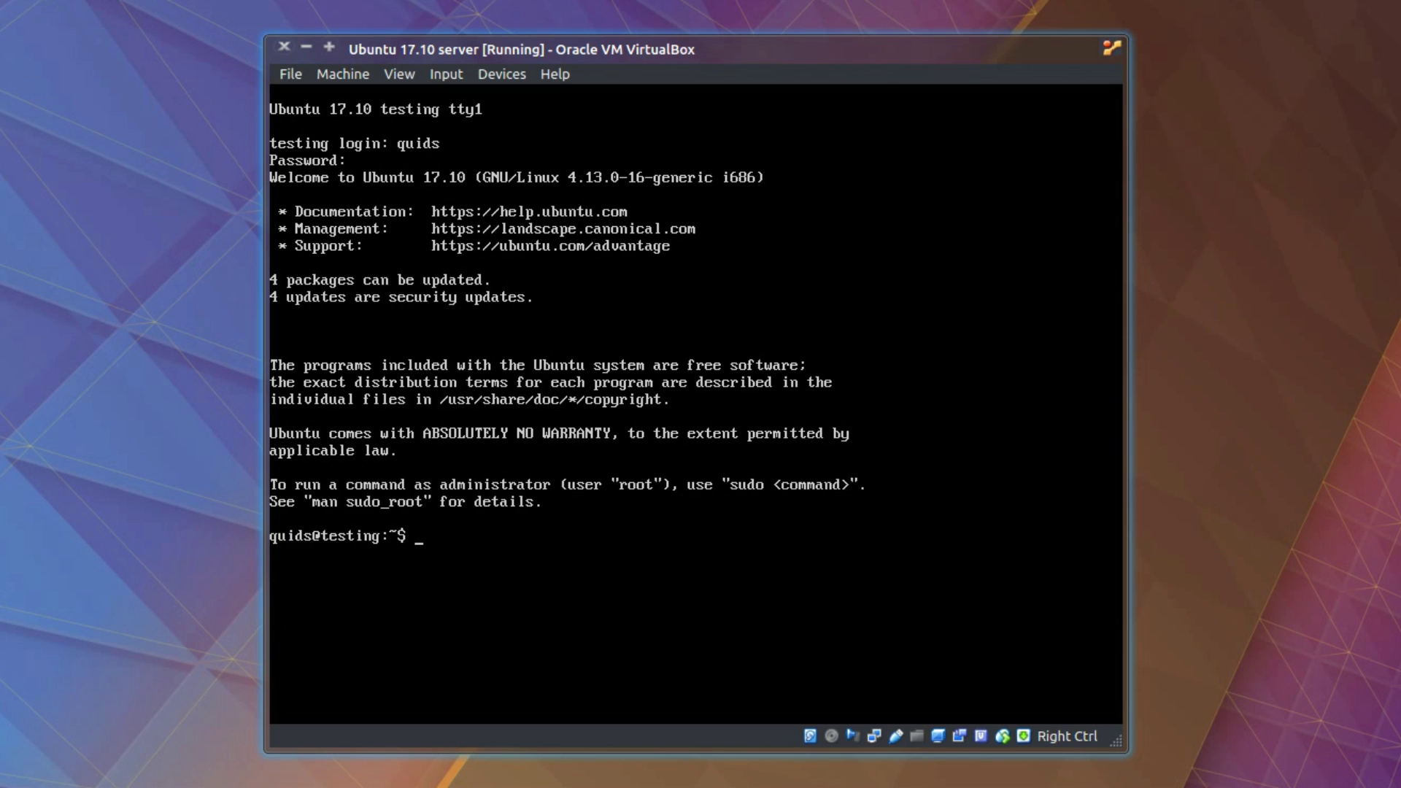
type("sudo apt install ubuntu-")
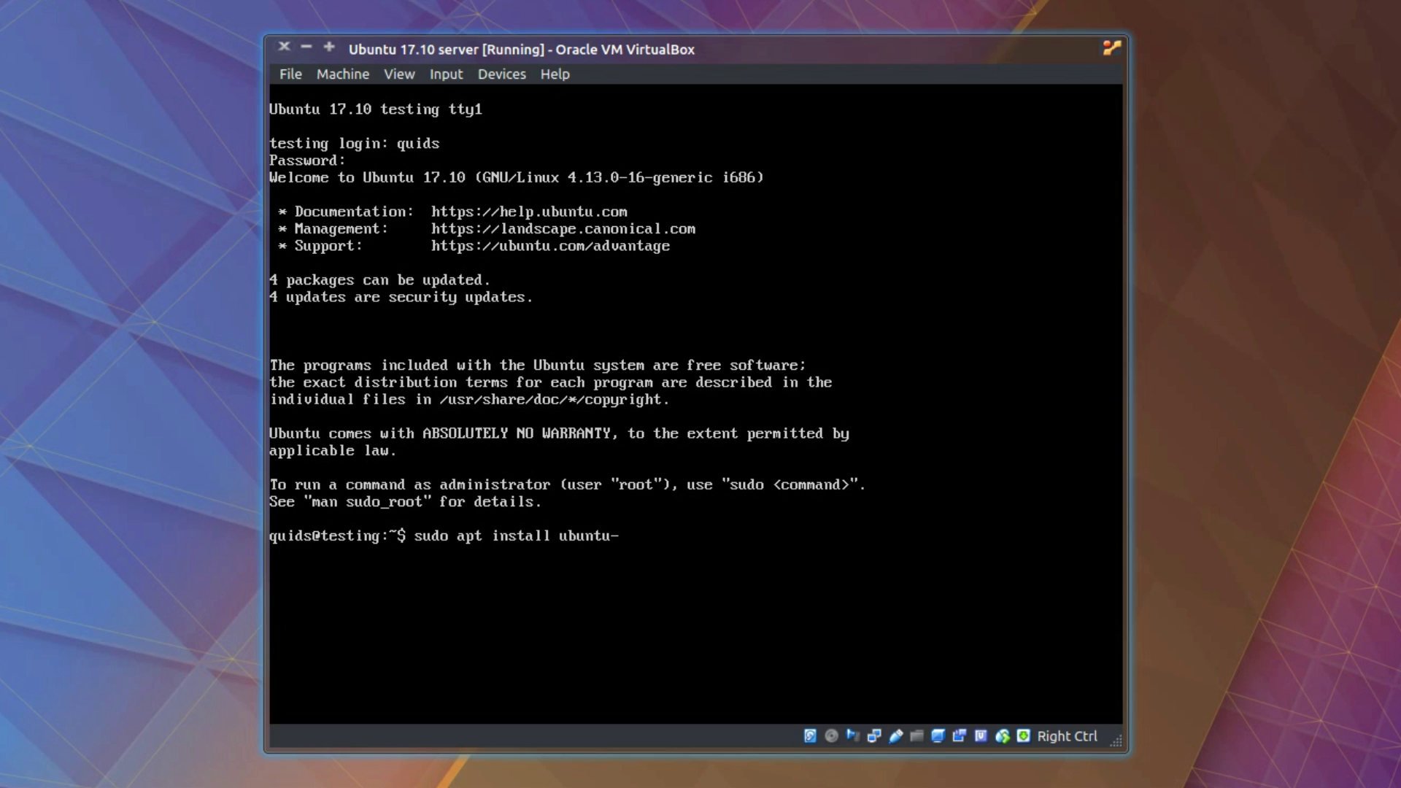
type("session")
Step: Install ubuntu-desktop, gdm3 and plymouth-theme-ubuntu-logo with sudo apt install, confirming the package download
type("ubuntu-desktop ")
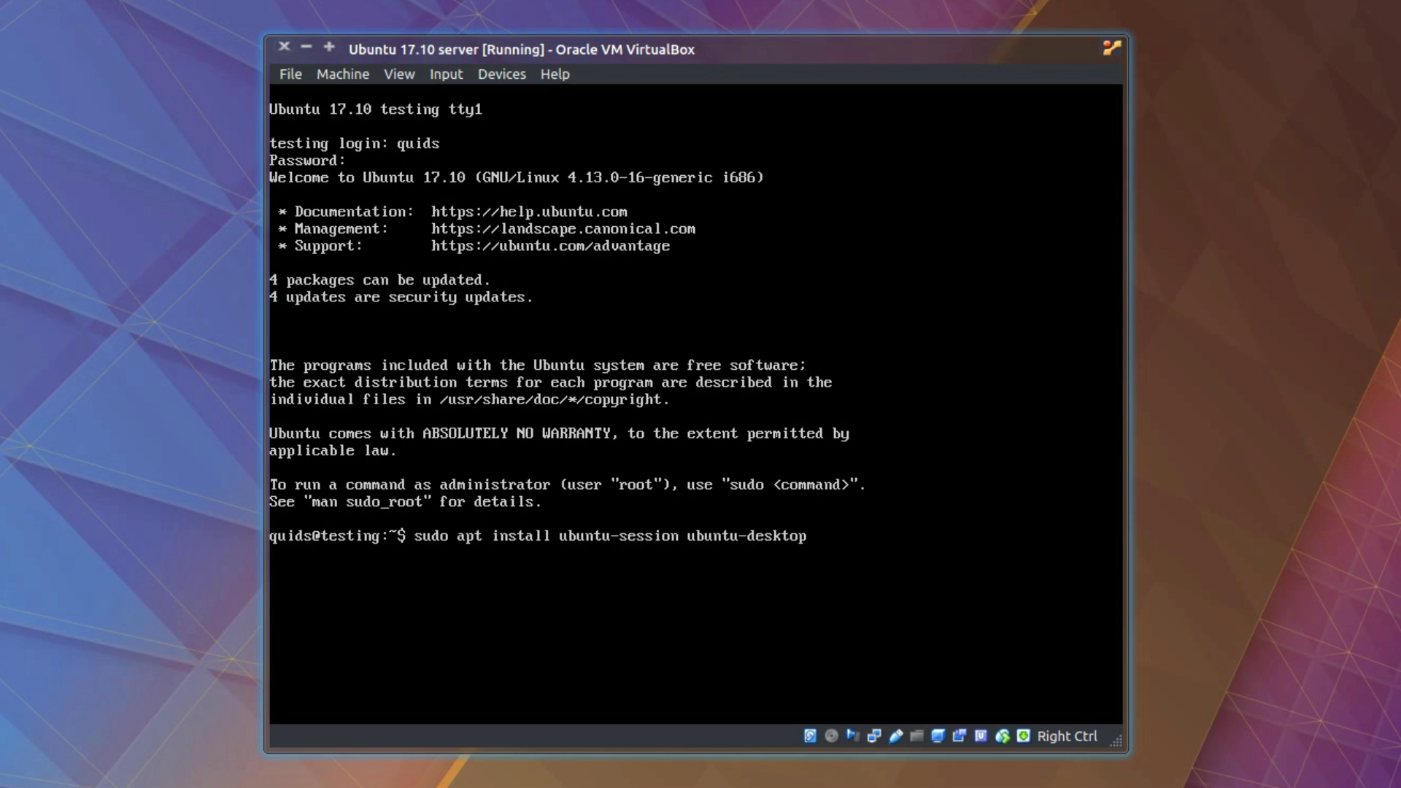
type("gdm3 plymouth-theme")
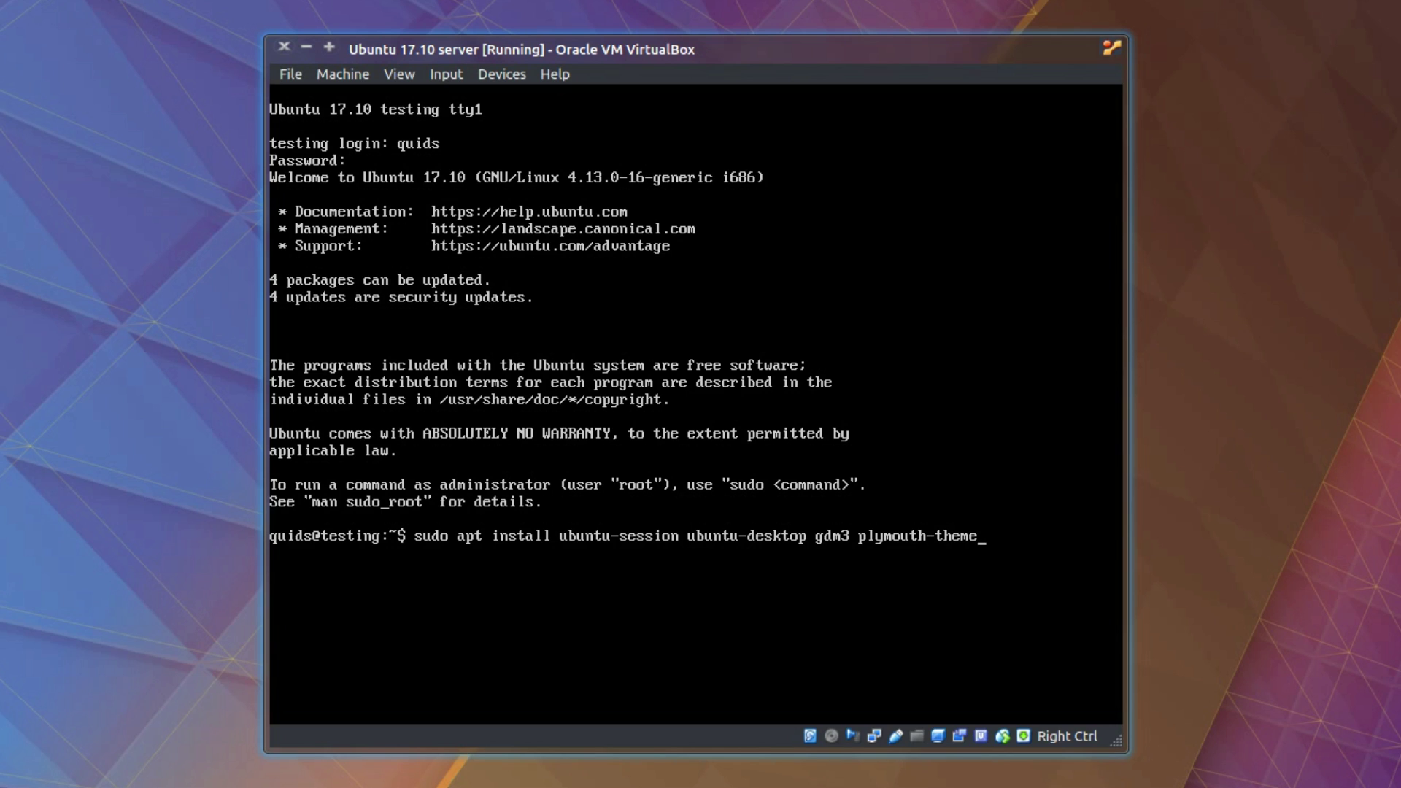
type("-ubuntu-logo")
key("Return")
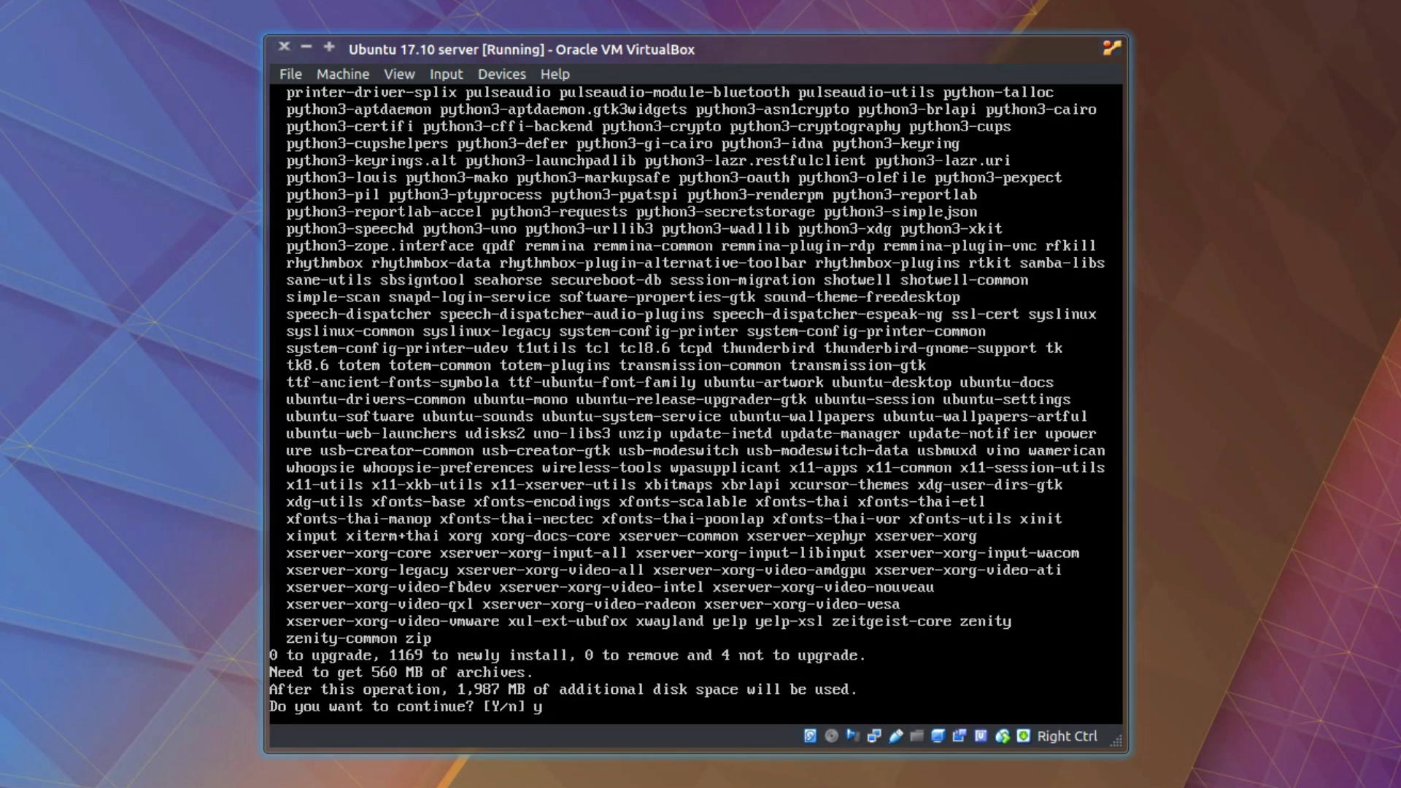
key("Return")
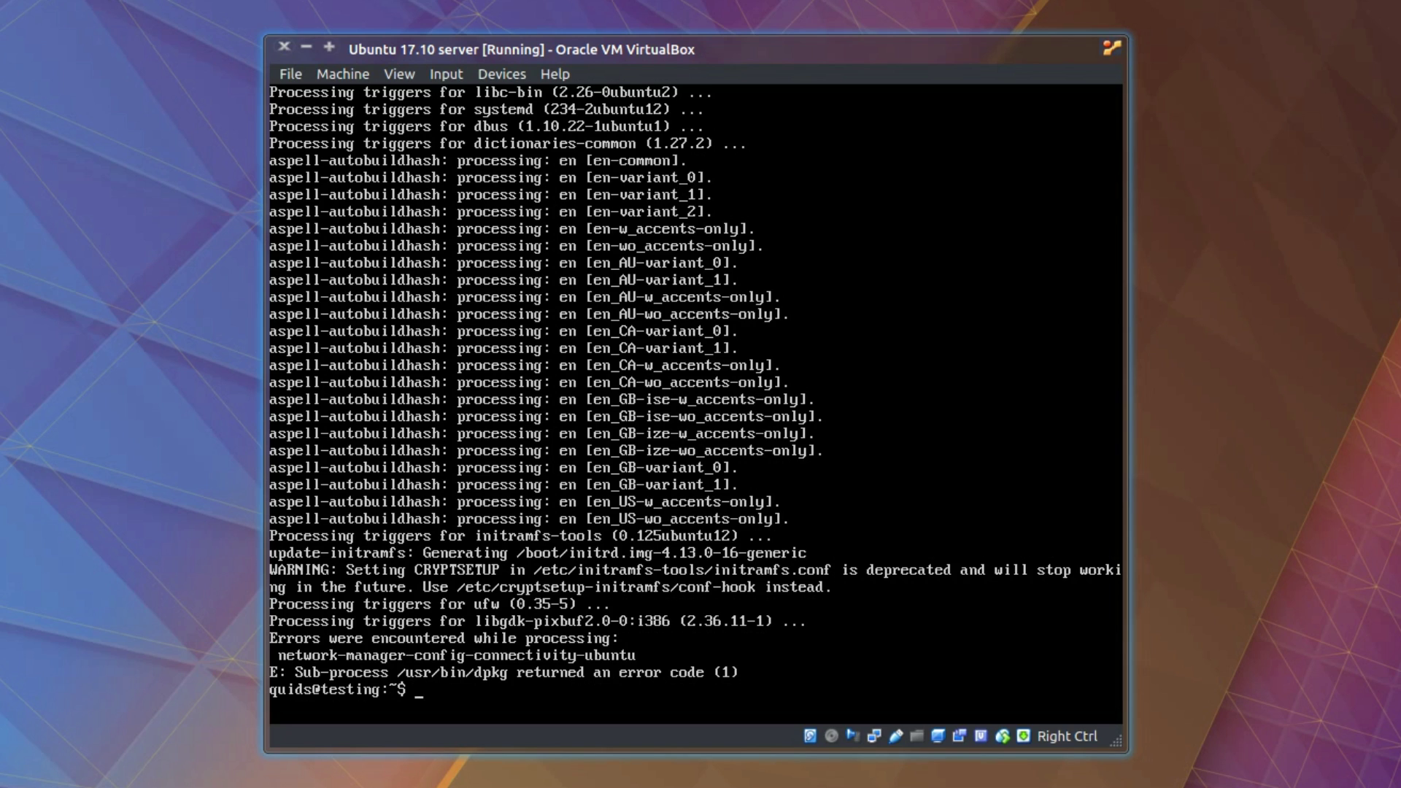
Step: Clear the console and prepare a sed setting GRUB_CMDLINE_LINUX_DEFAULT to quiet splash with uvesafb 1920x1080-60 video in /etc/default/grub
key("ctrl+l")
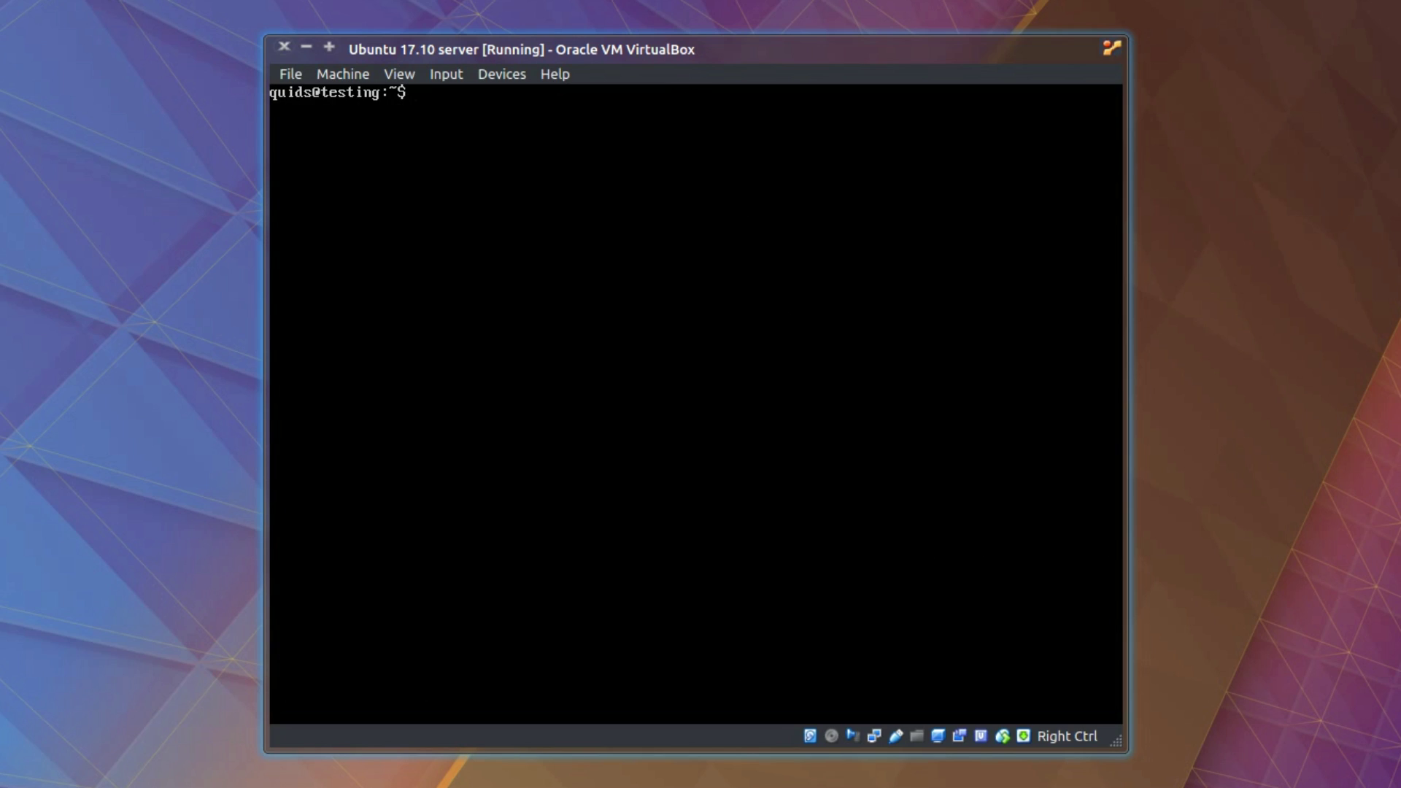
type("sudo sed -i 's/GRUB")
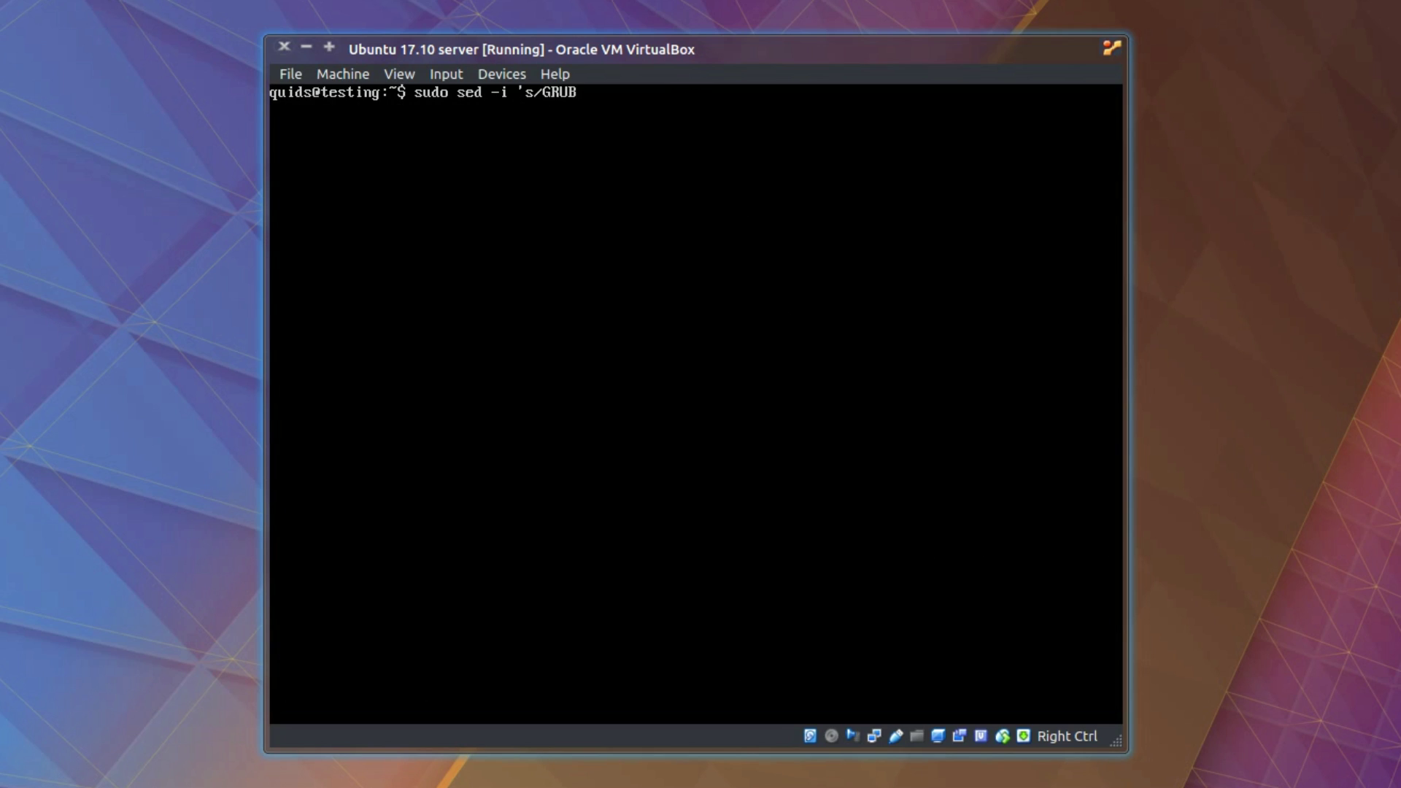
type("_CMDLINE_LINUX")
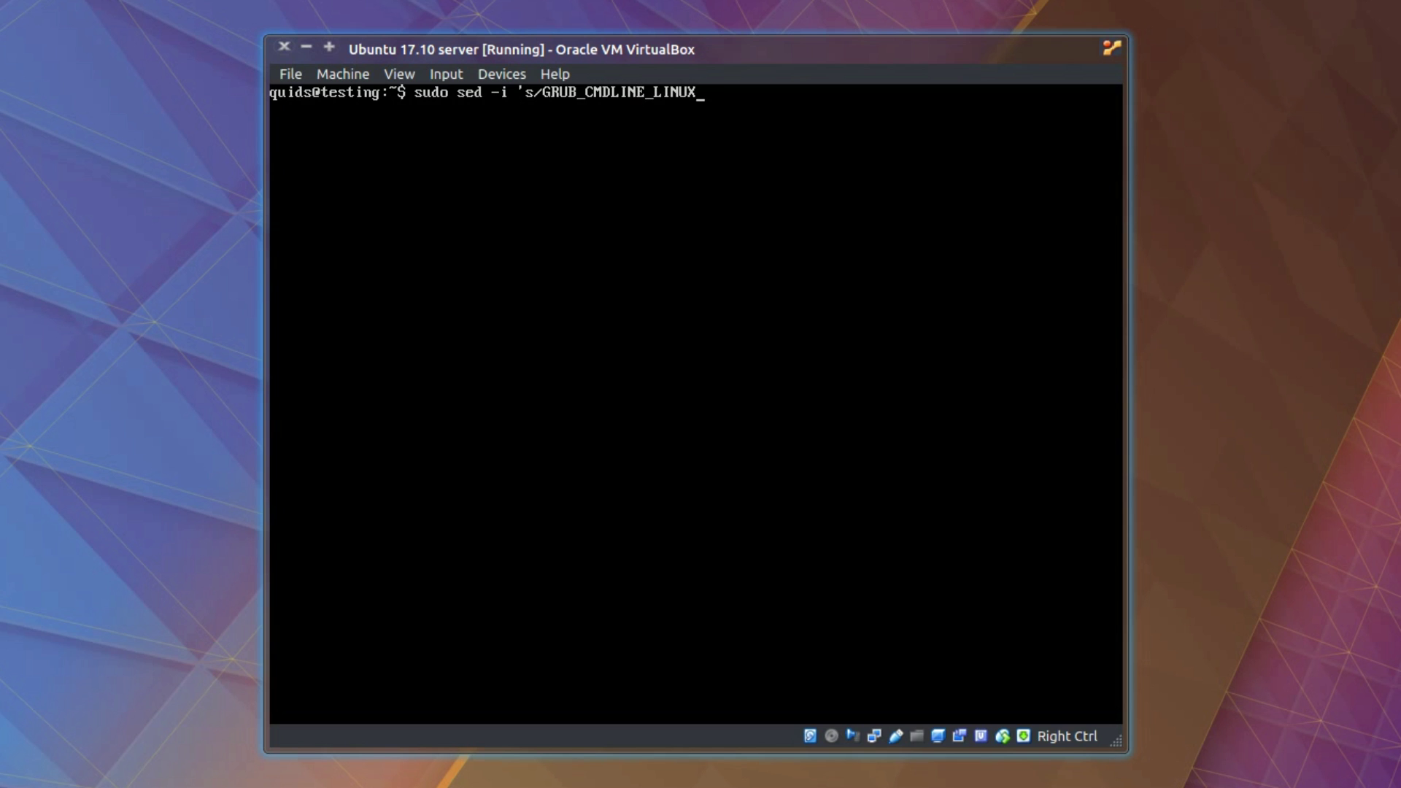
type("_DEFAULT=\"\"/GRUB_MD")
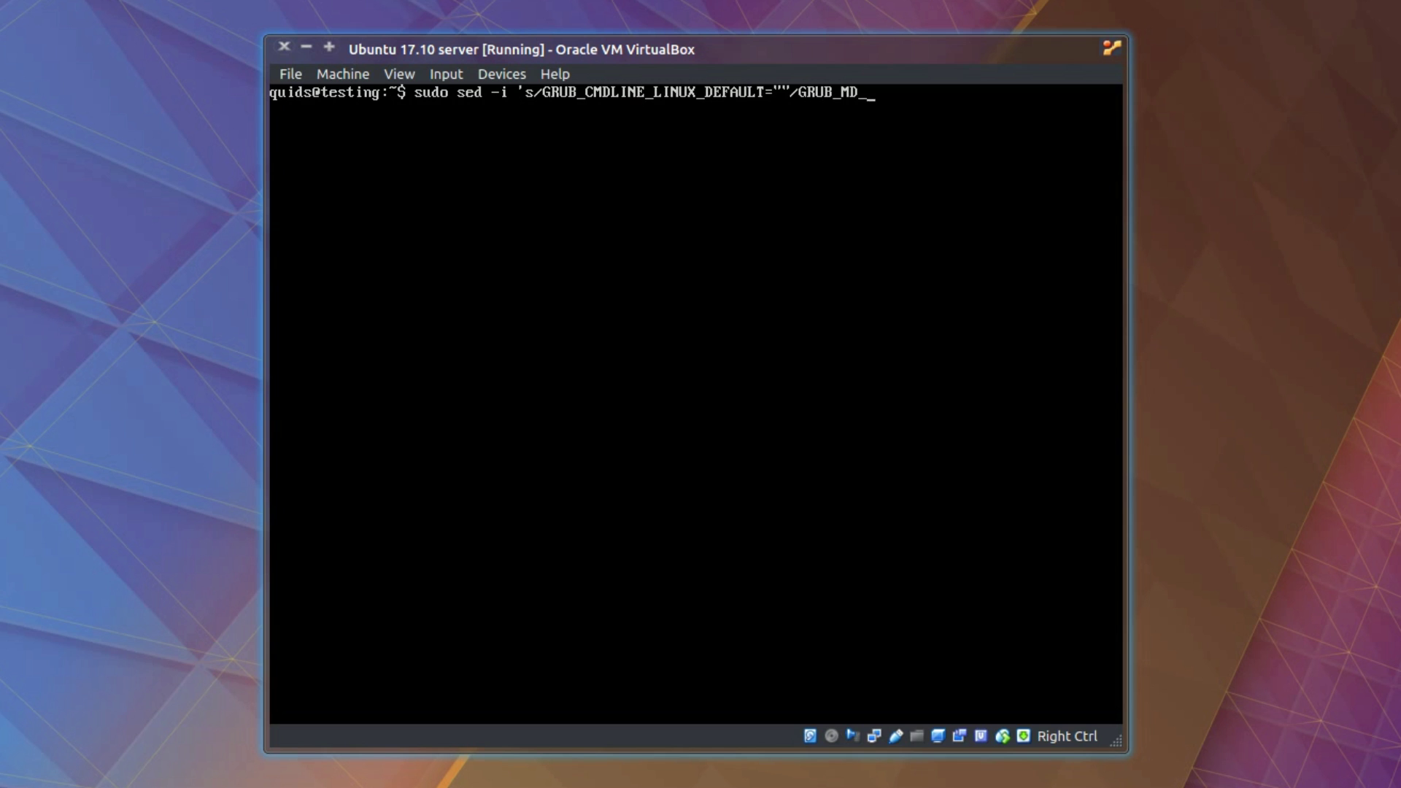
key("BackSpace")
key("BackSpace")
type("CMDLINE_LINUX_DEFAUL")
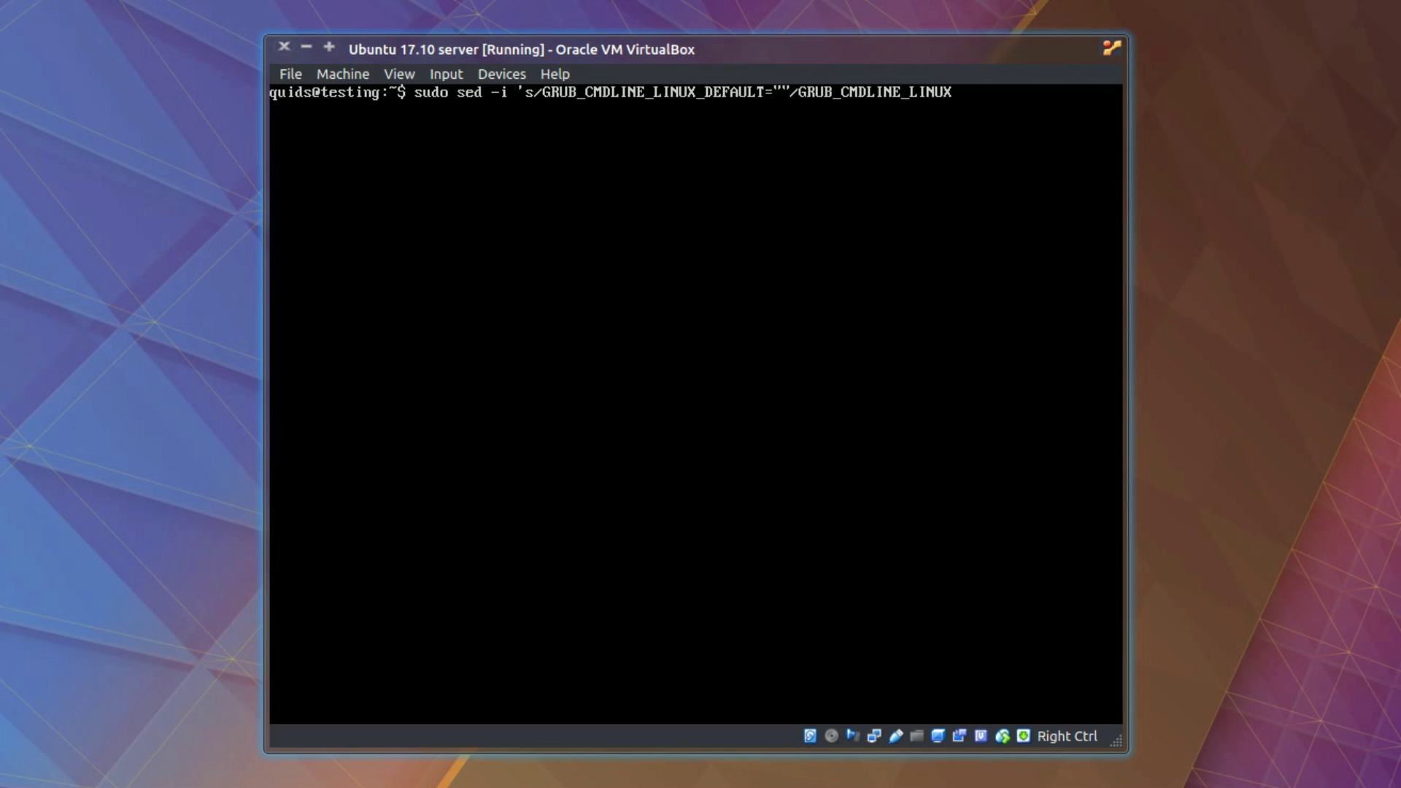
type("T=\"quet s")
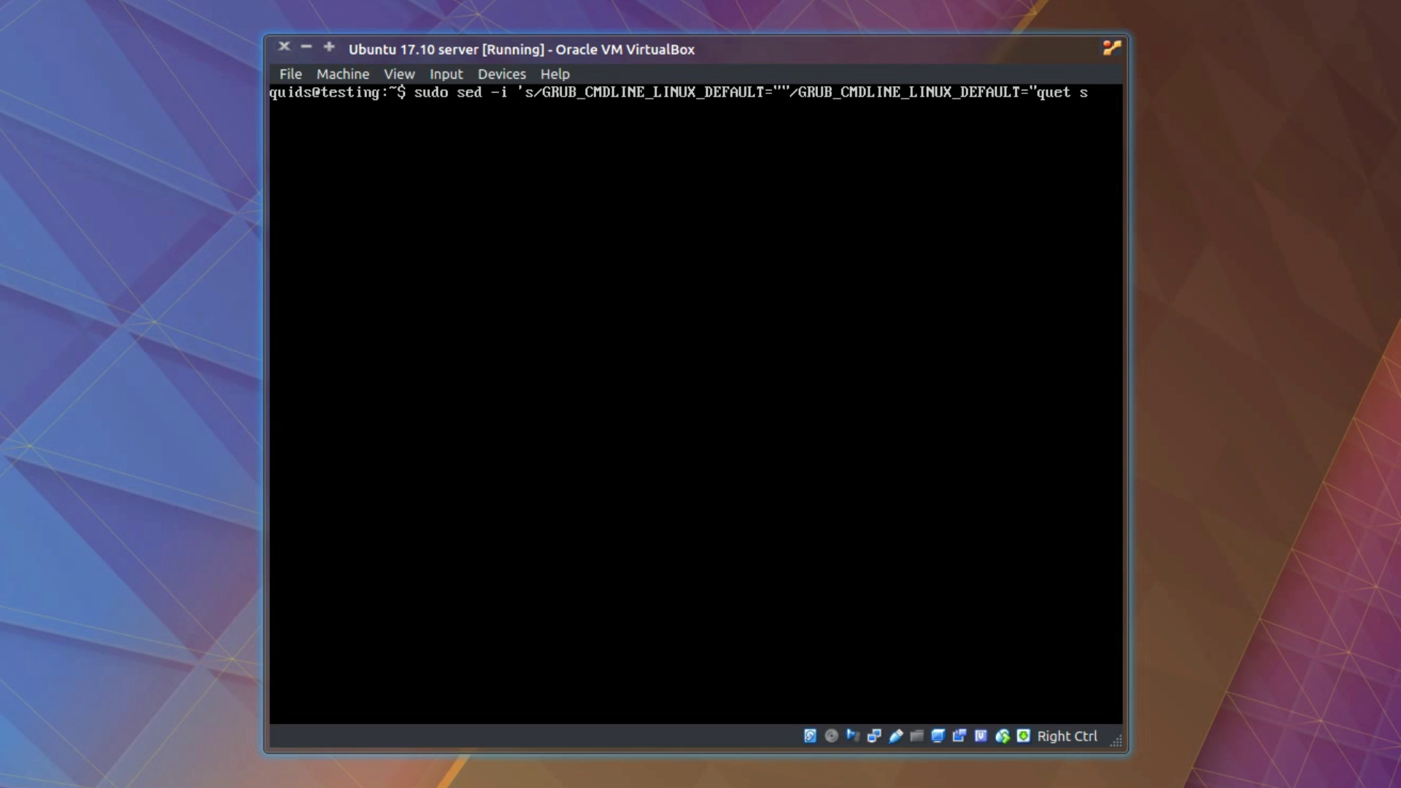
type("plash video=uvesa")
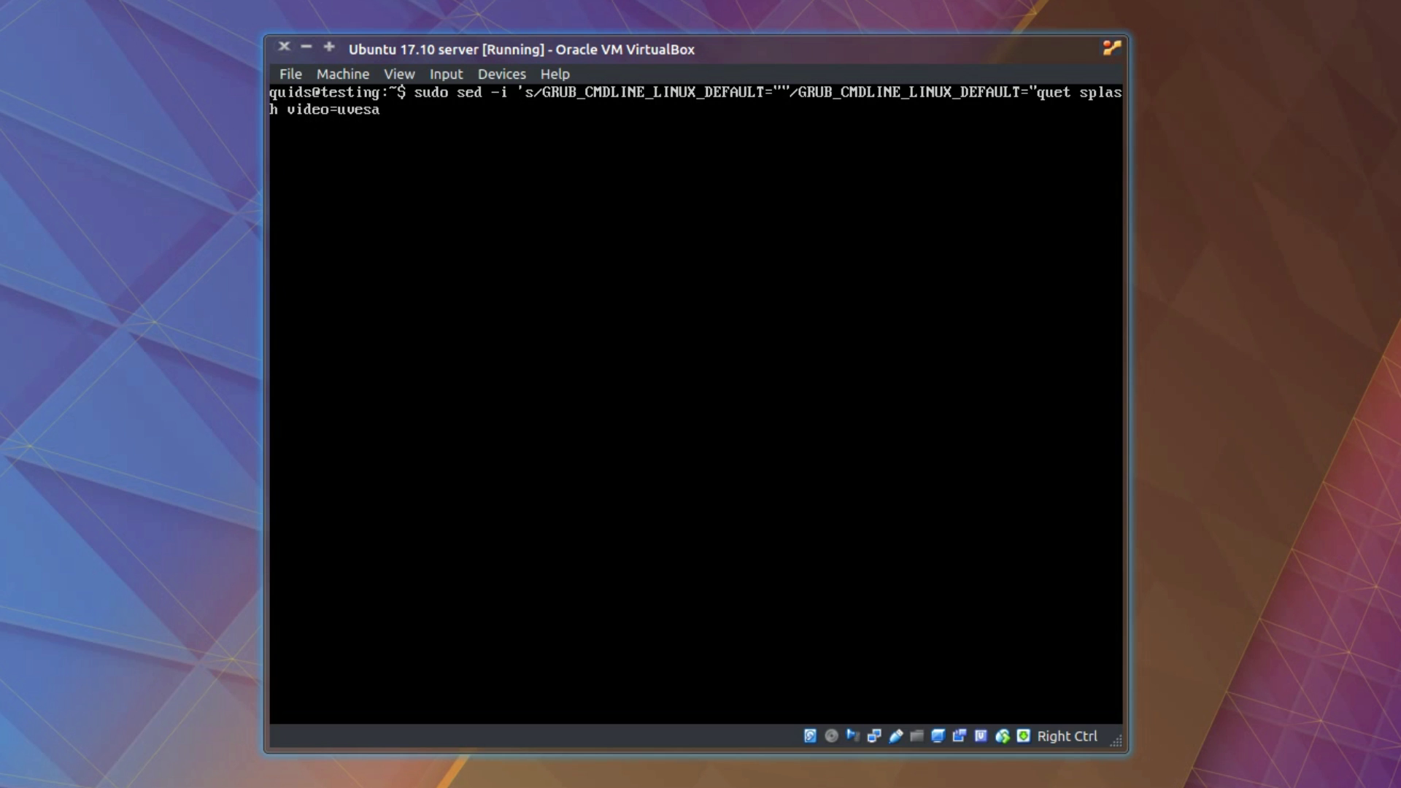
type("fb:mode_option=1920x1080-24")
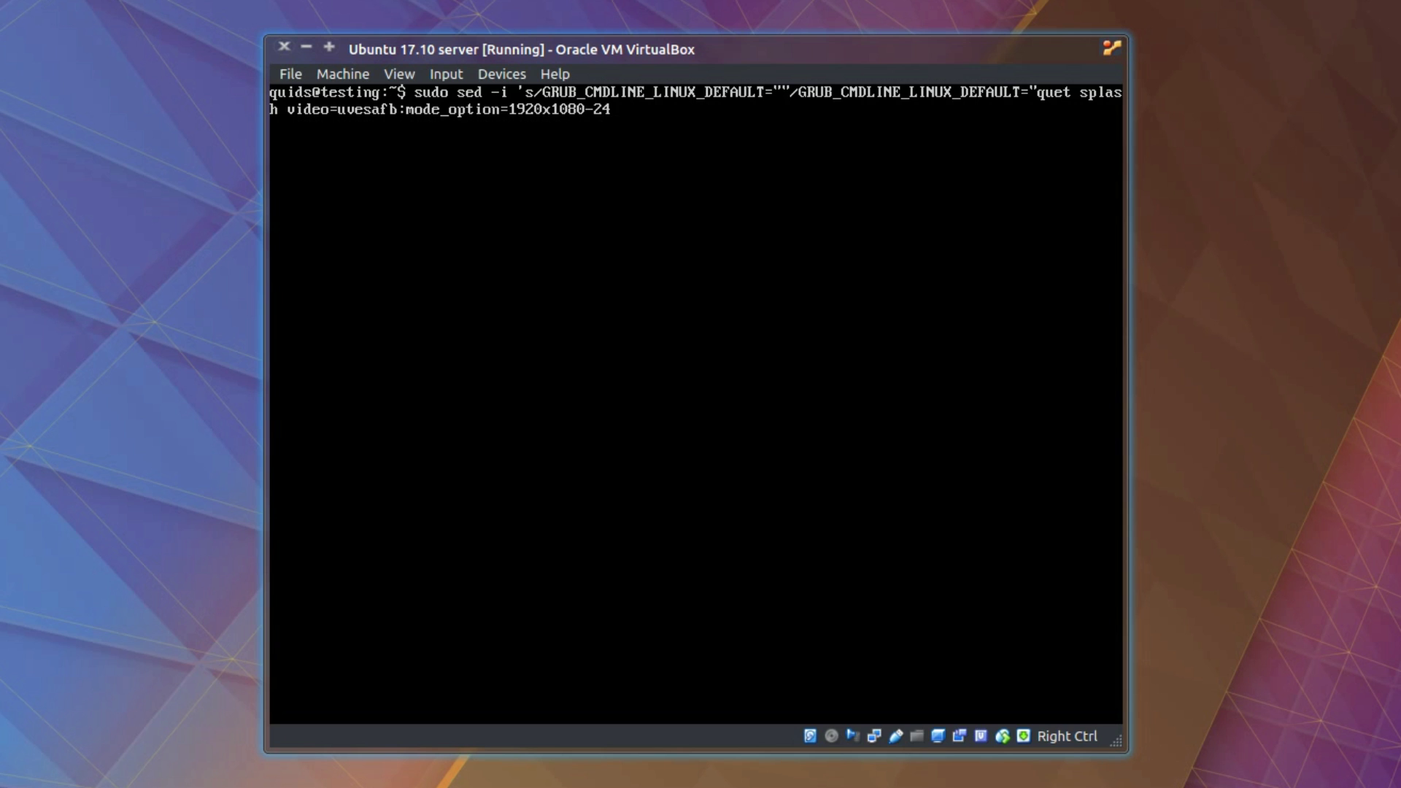
key("BackSpace")
key("BackSpace")
type("60,mttr=3,scroll=ywrap\"/'")
key("Left")
key("Left")
key("Left")
key("Left")
key("Left")
key("Left")
key("Left")
key("Left")
key("Left")
key("Left")
key("Left")
key("Left")
key("Left")
key("Left")
key("Left")
key("Left")
key("Left")
key("Left")
key("Left")
key("Left")
type("i")
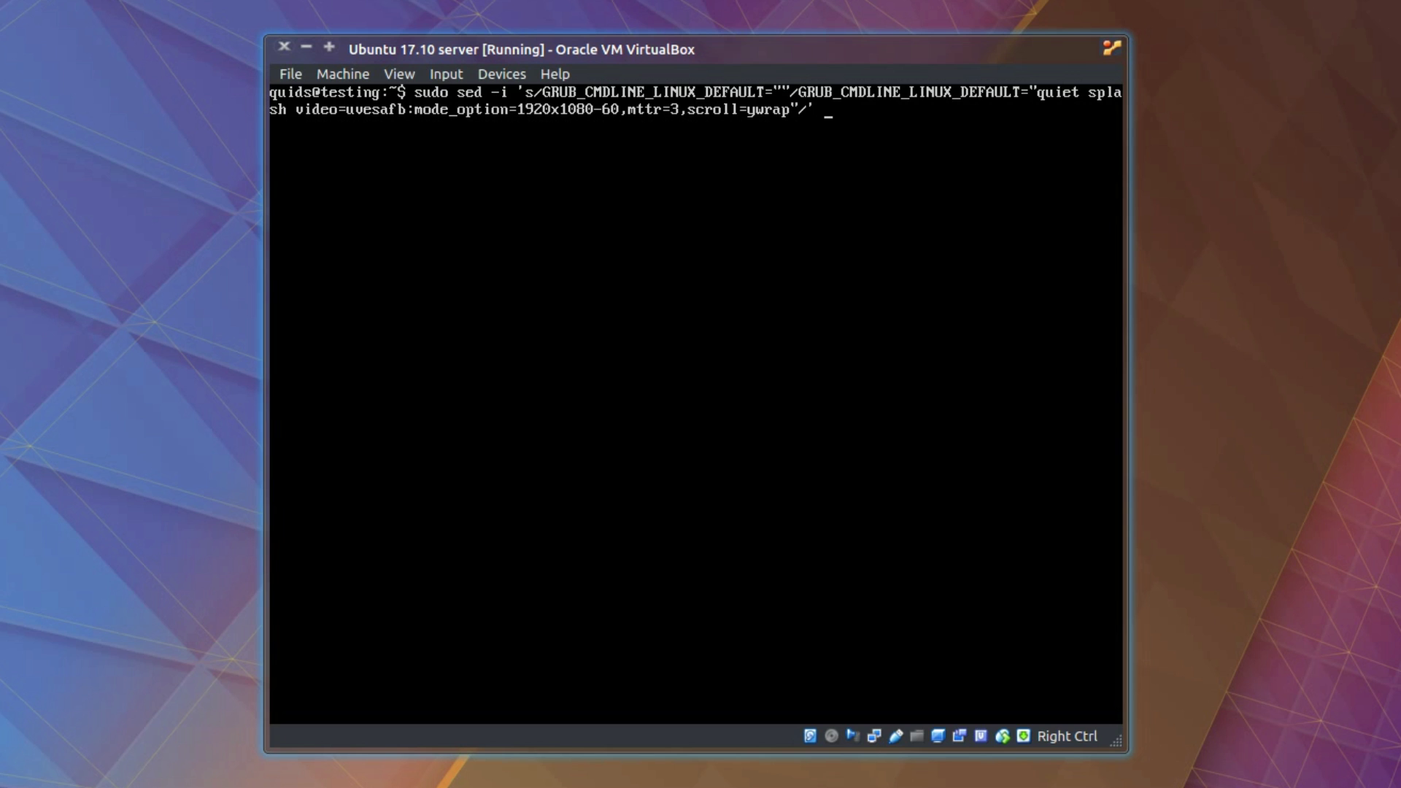
type("/etc/gr")
key("BackSpace")
key("BackSpace")
type("default/grub")
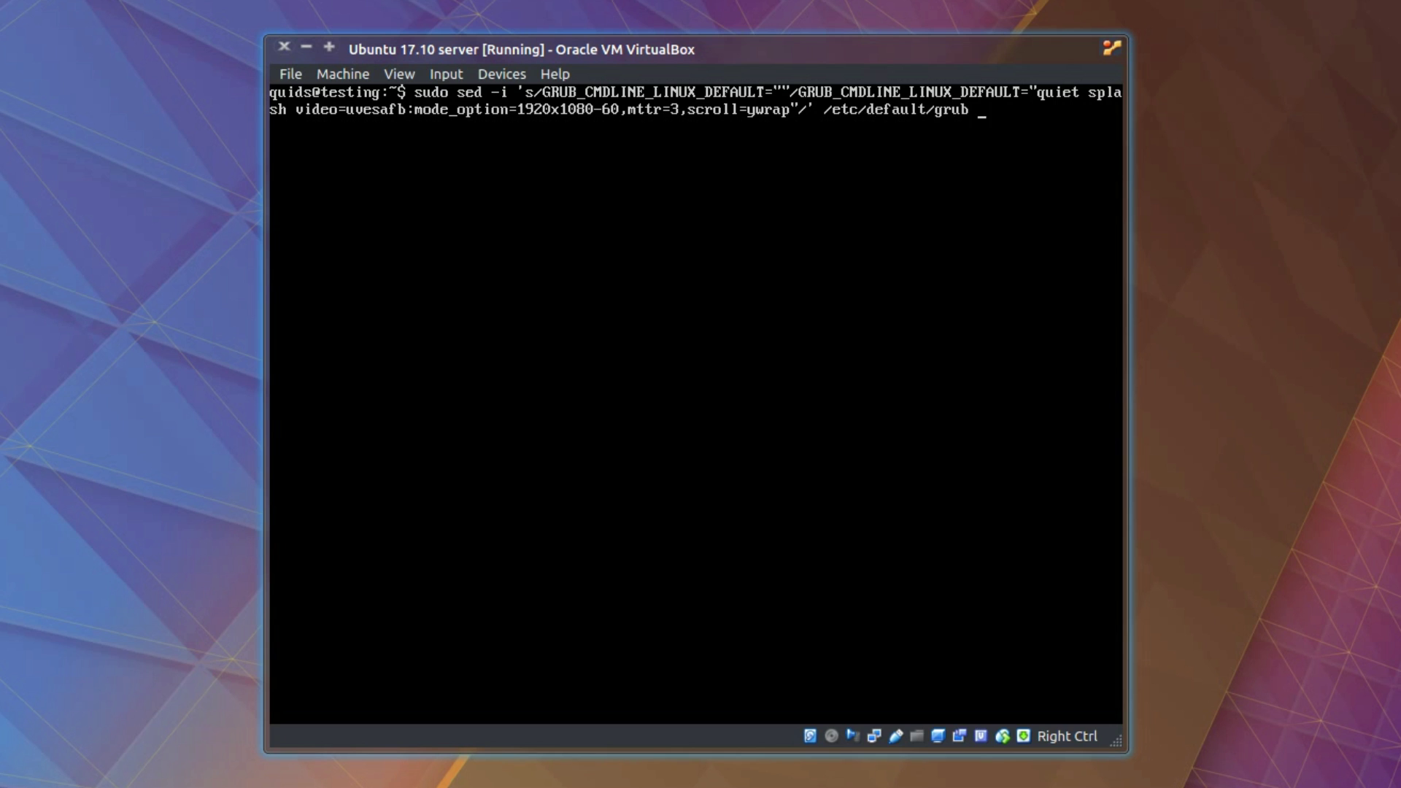
Step: Run the kernel-options sed, then change #GRUB_GFXMODE=640x480 to GRUB_GFXMODE=1920x1080 in /etc/default/grub
key("Return")
type("sudo sed -i")
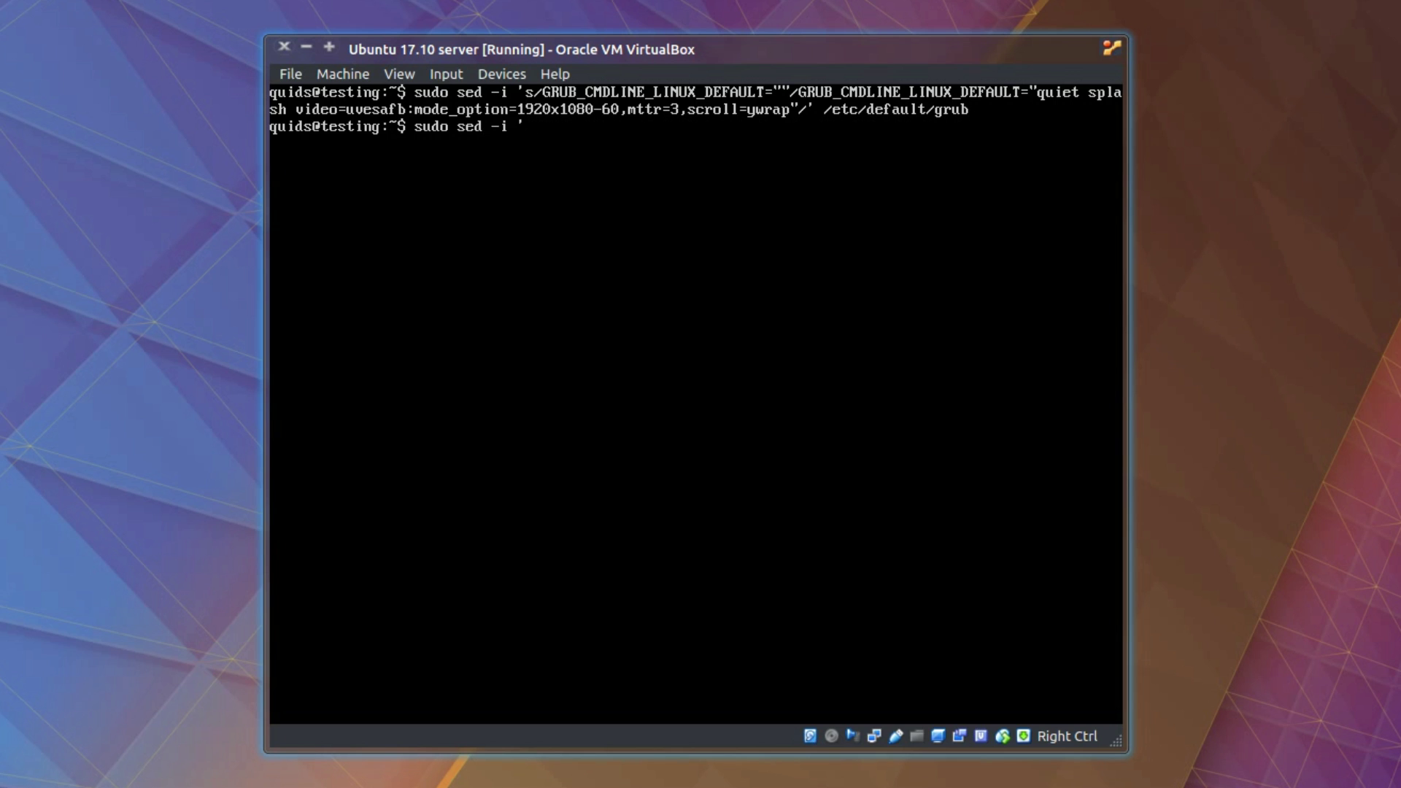
type(" 's/#GRUB_GFXMODE=640x480")
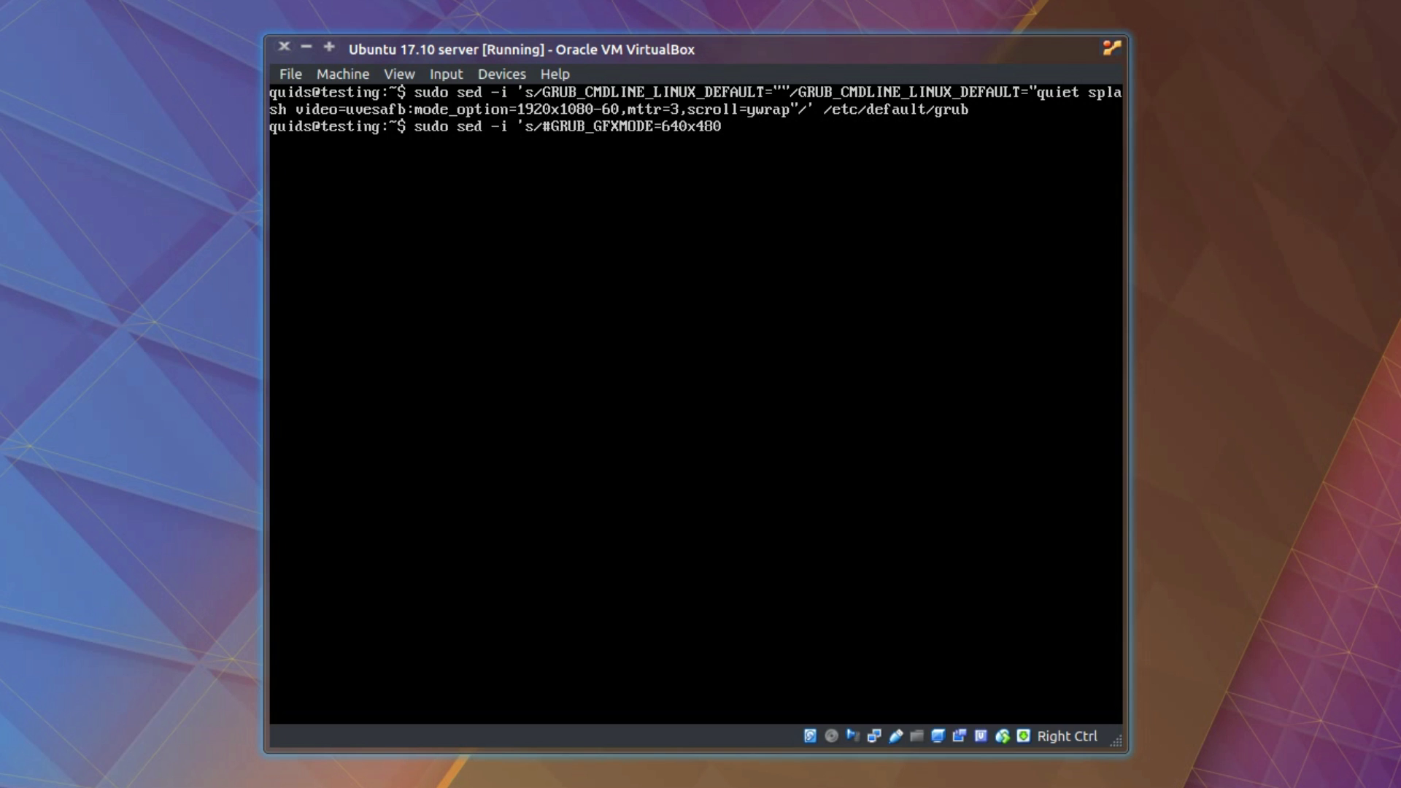
type("/GRUB_GFXMODE=1920x")
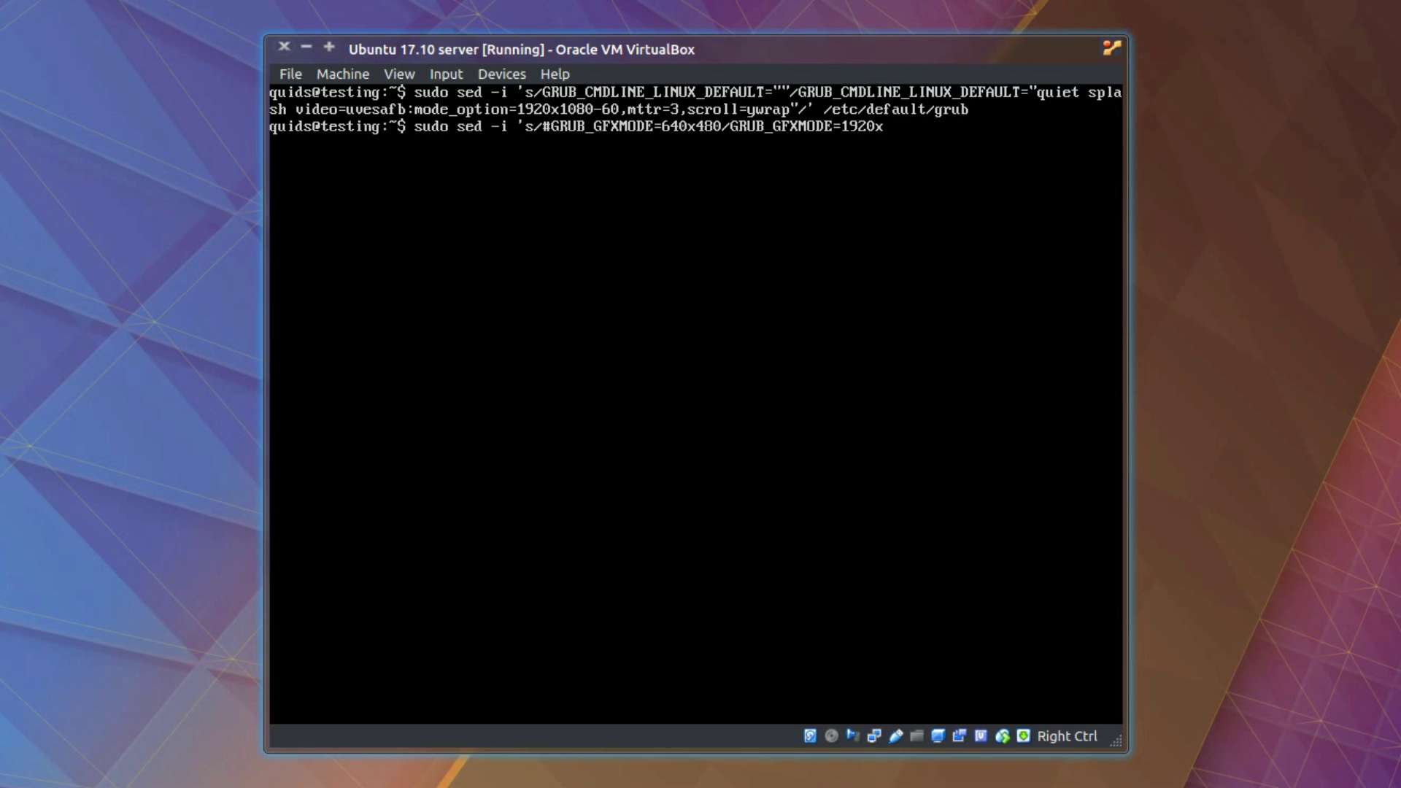
type("1080/' /etc/default/")
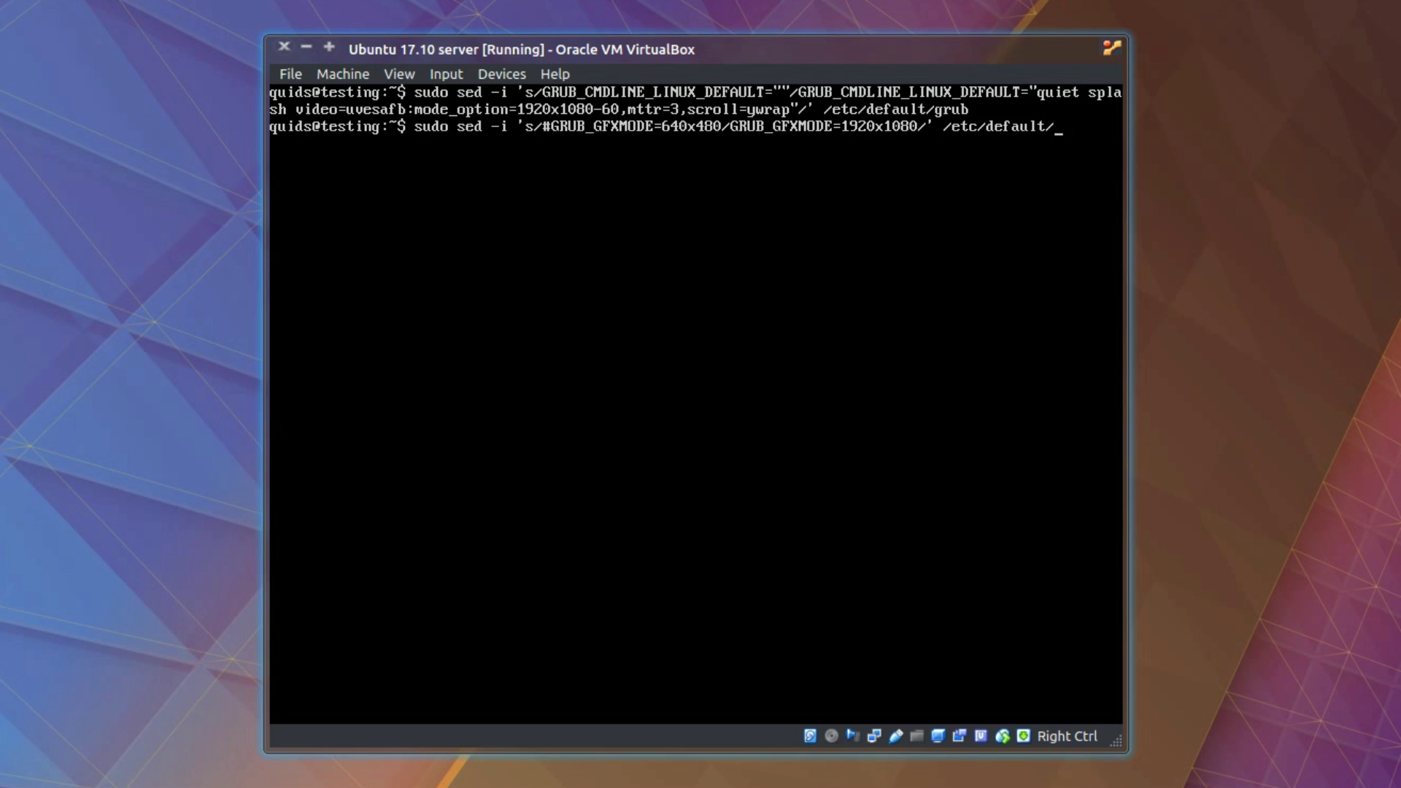
type("grub")
key("Return")
Step: Append 'vesafb mode_option=1920x1080-60 mttr=3 scroll=ywrap' to /etc/initramfs-tools/modules with sudo tee -a
type("echo")
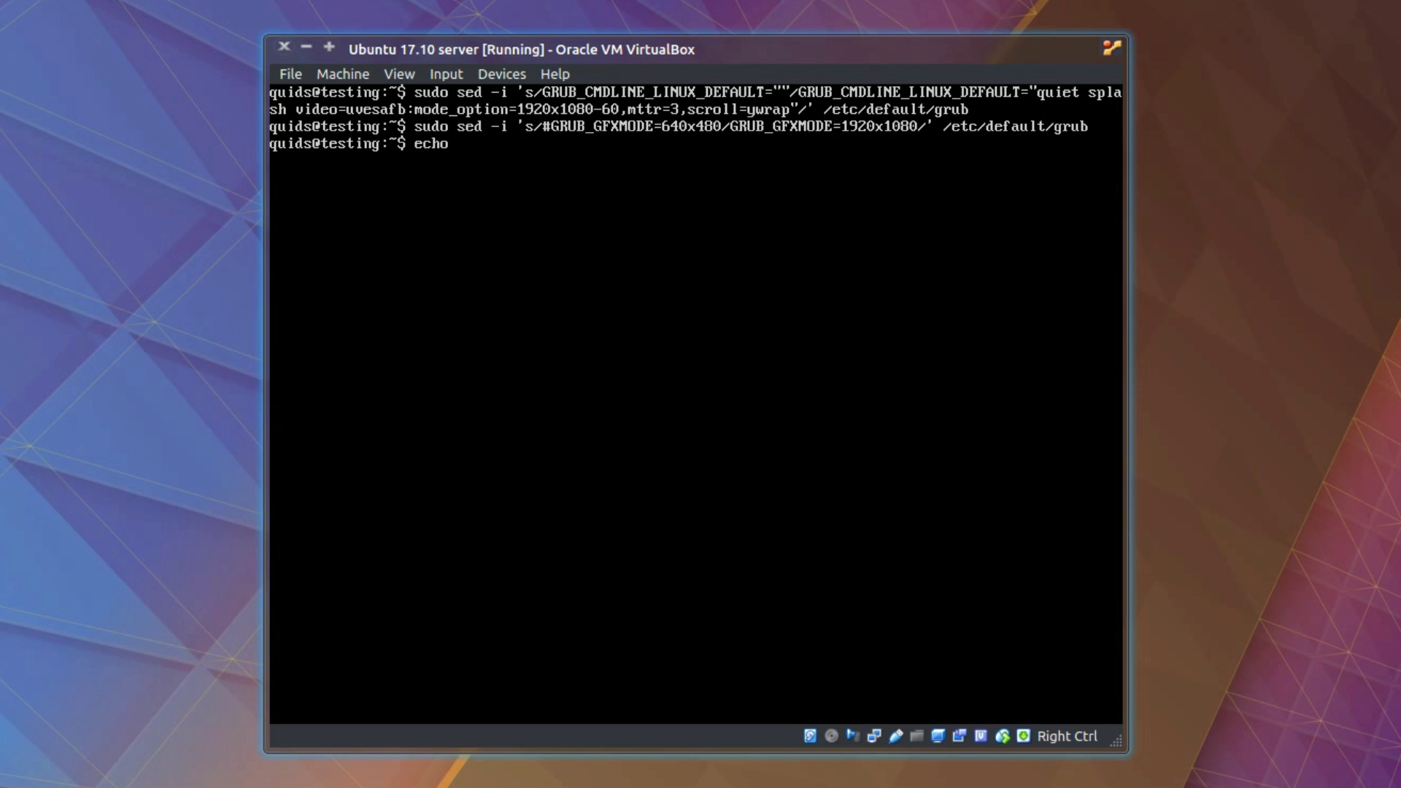
type(" \"vesafb")
type("mode_option=192")
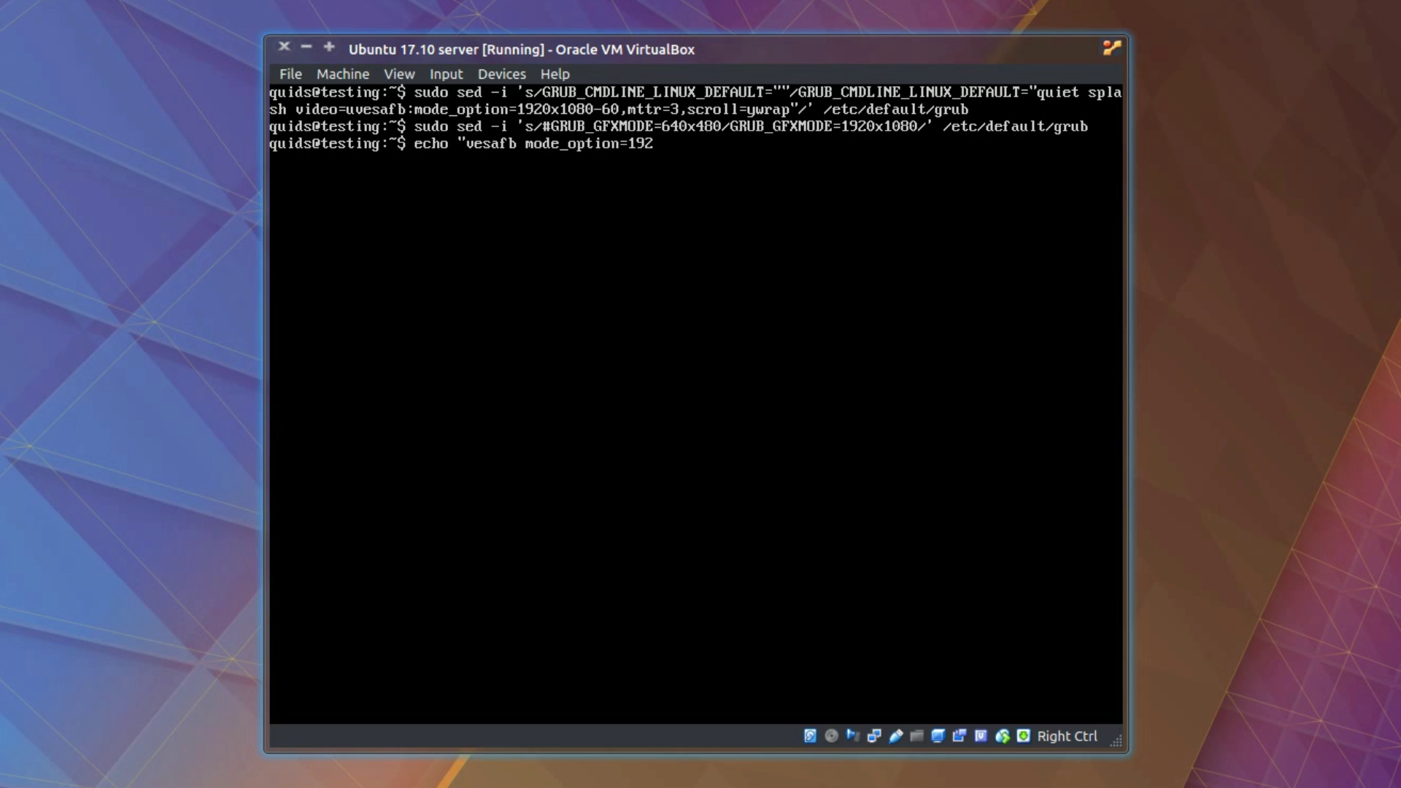
type("0x1080-60 mttr=")
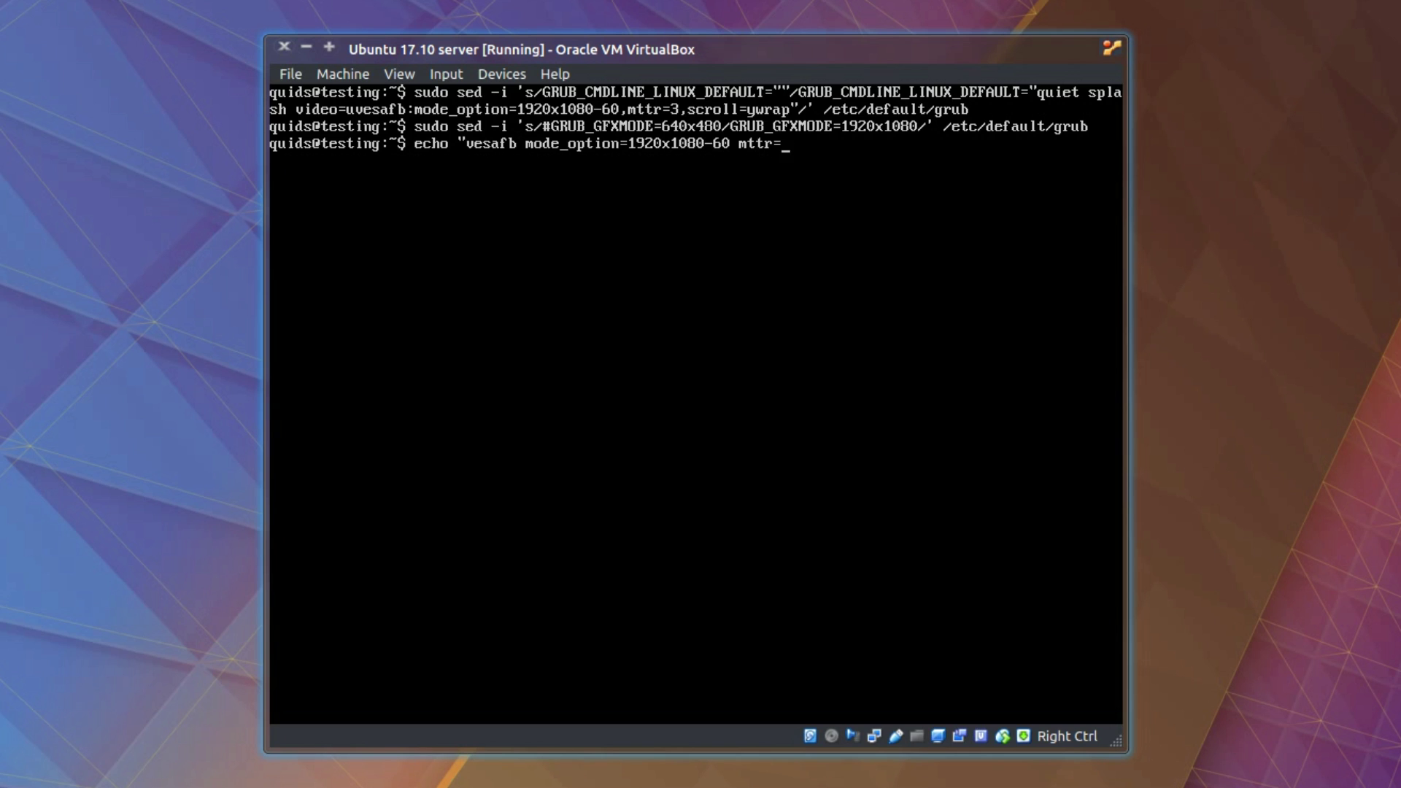
type("3 scroll=ywrap\" | sudo")
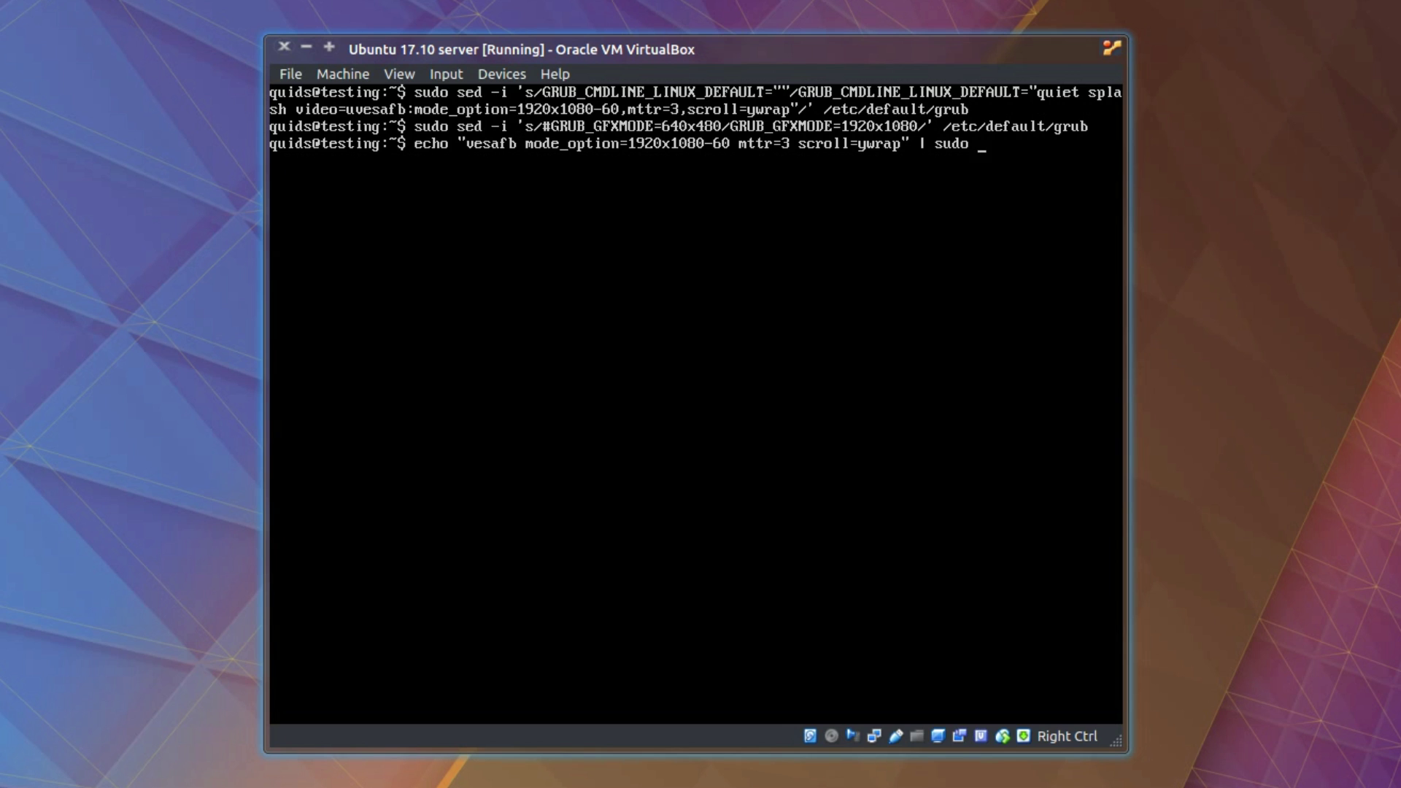
type(" tee -a /etc/initramfs-tools/modules")
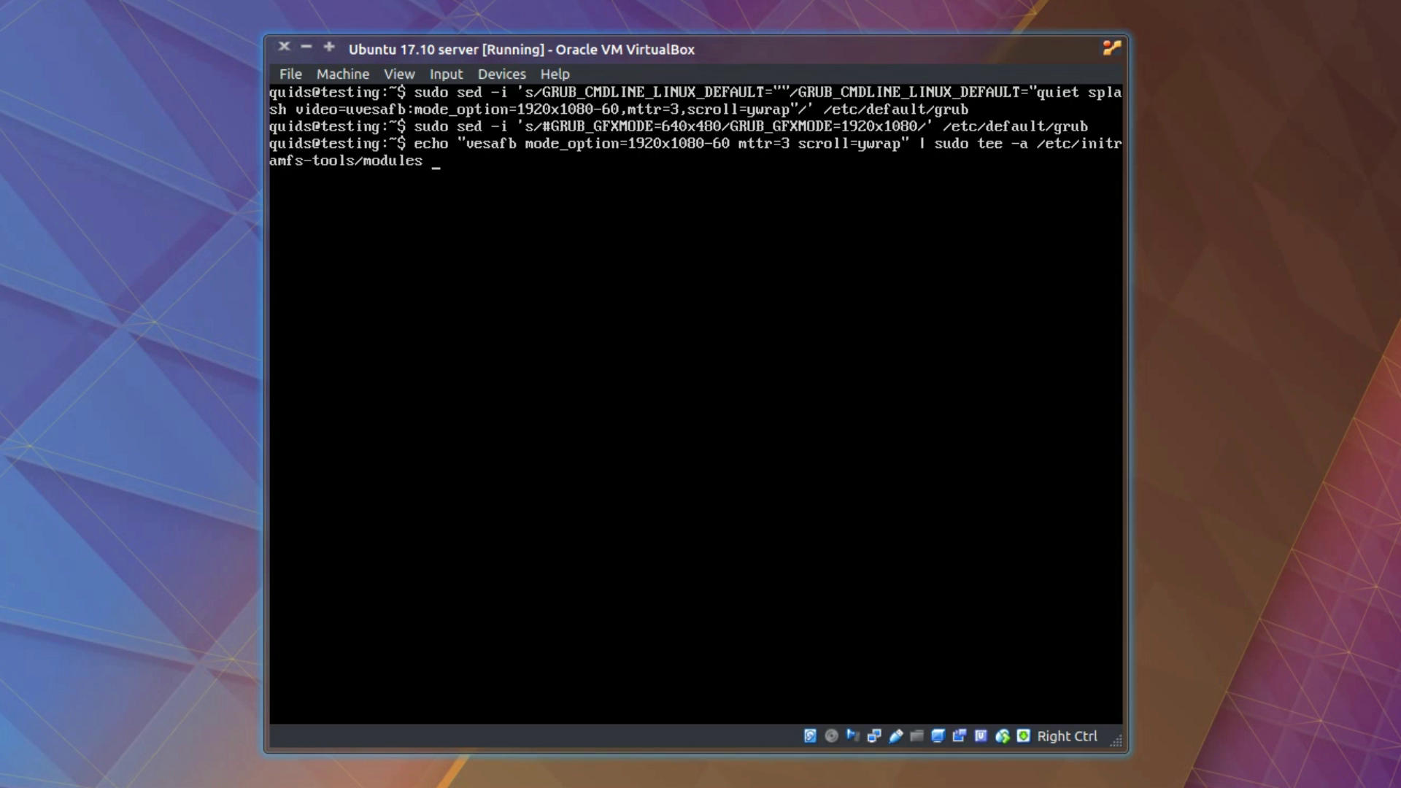
key("Return")
Step: Start a command piping FRAMEBUFFER=y through sudo tee into /etc/initramfs-tools/conf.d/
type("echo \"FRAMEBUFFER=y\"")
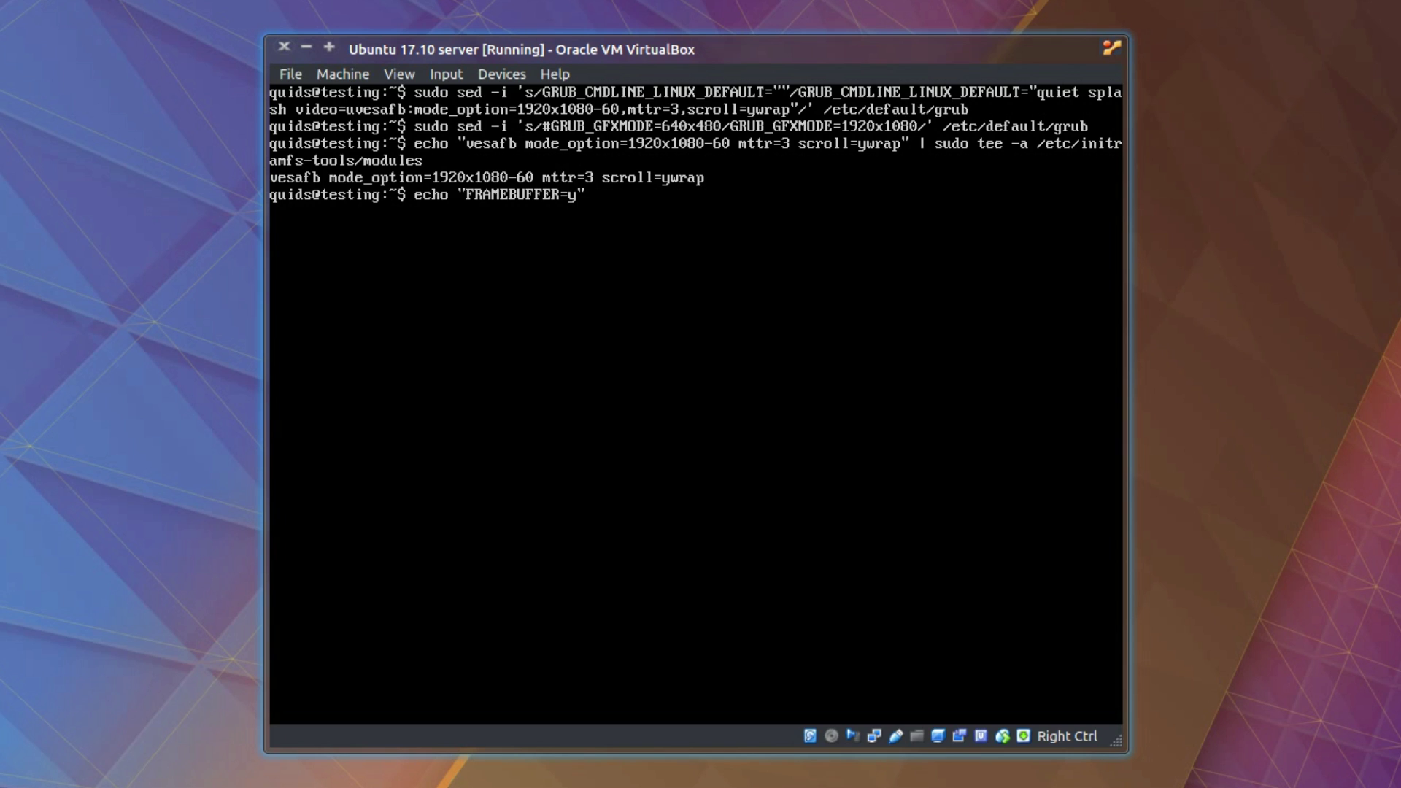
type("| sudo tee /etc/initf")
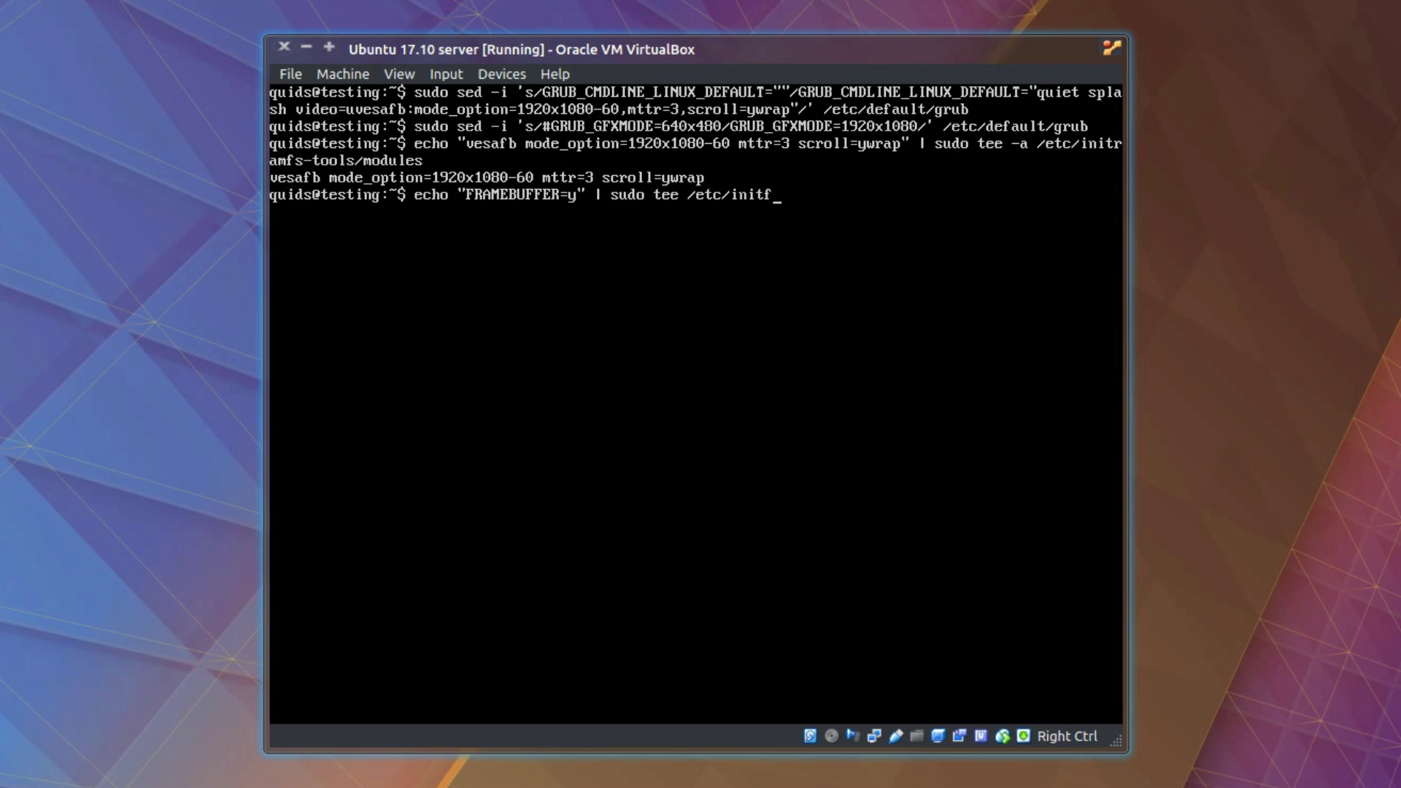
key("BackSpace")
type("r")
key("Tab")
type("con")
key("Tab")
Step: Write FRAMEBUFFER=y to conf.d/splash and rebuild the initramfs with sudo update-initramfs -u
type("splash")
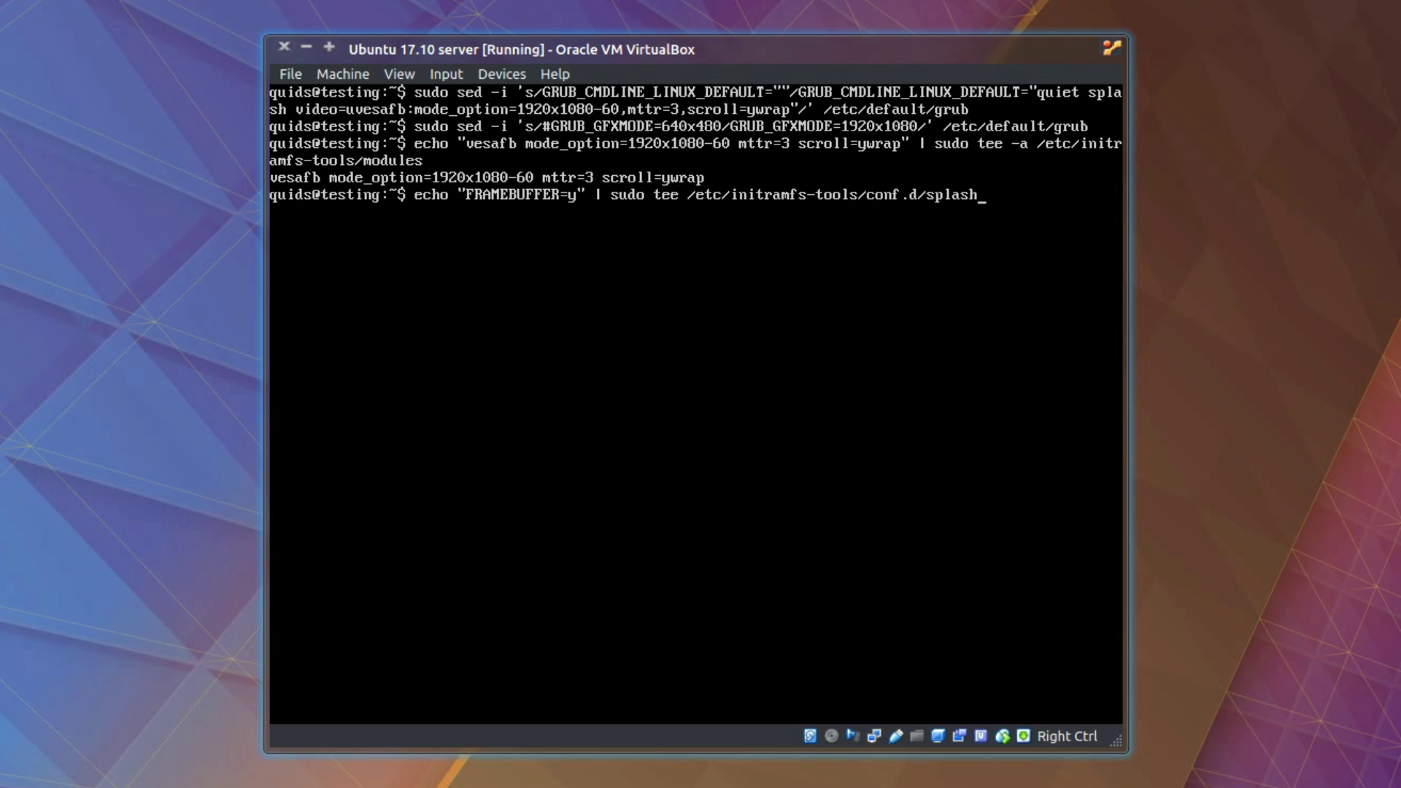
key("Return")
type("sudo u")
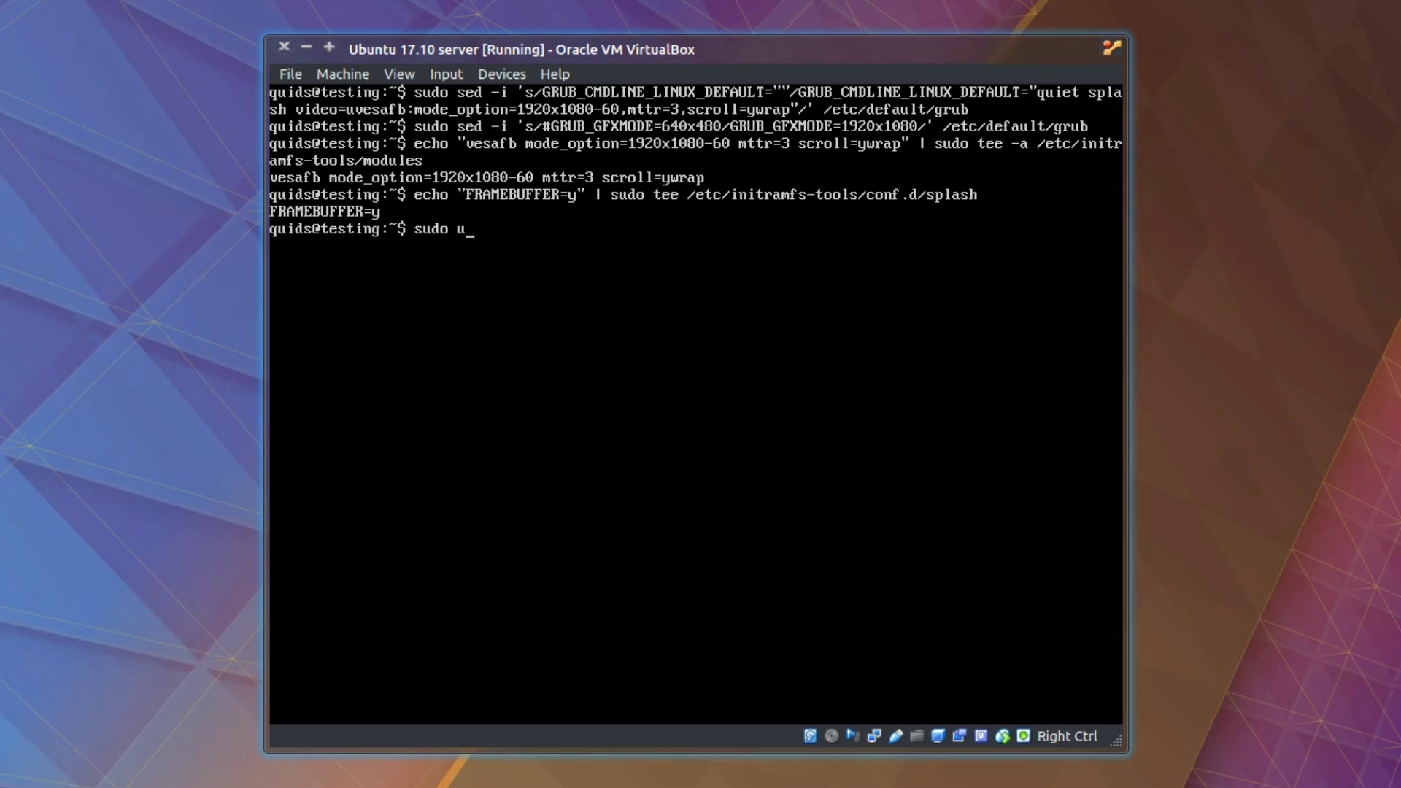
type("pdate-ini")
key("Tab")
type("-u")
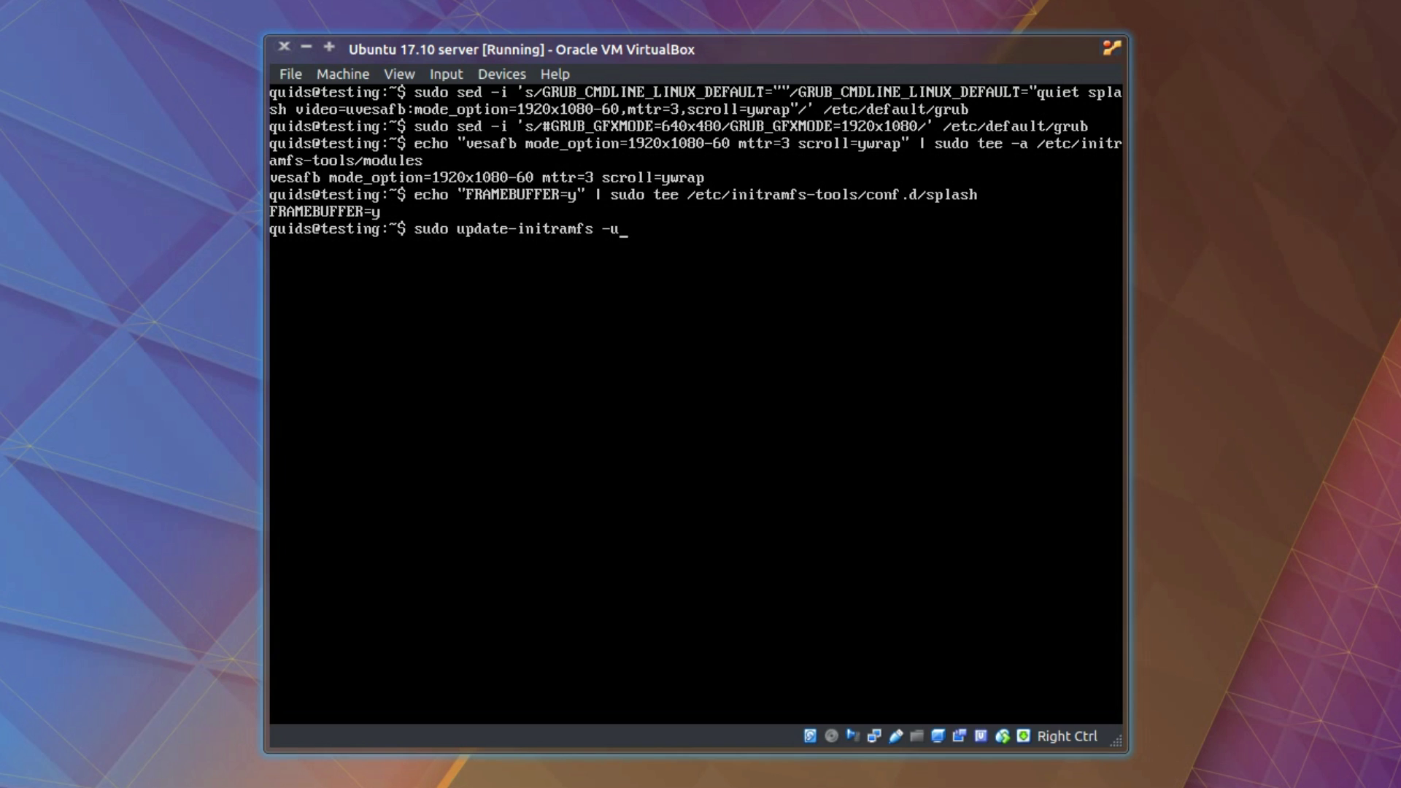
key("Return")
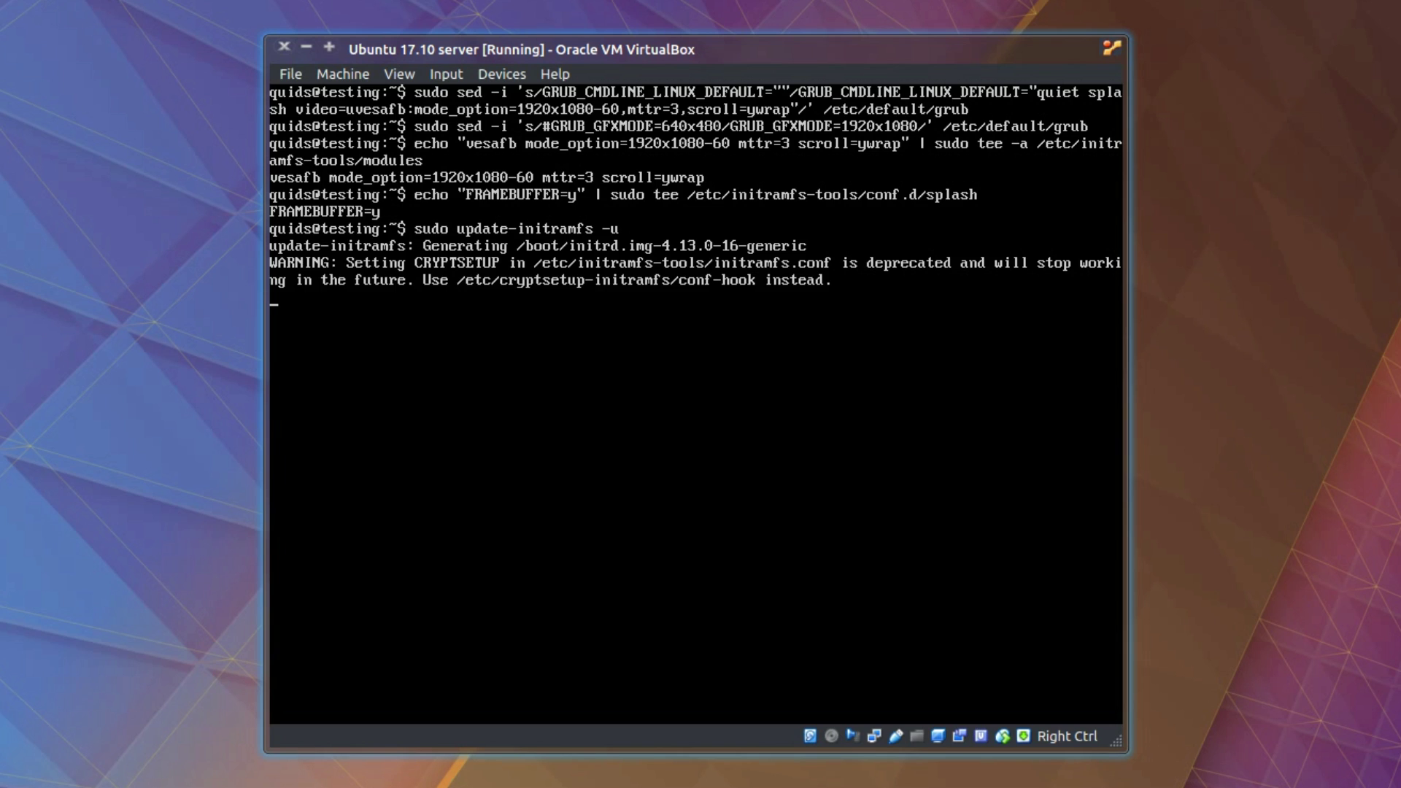
Step: Regenerate the GRUB configuration with sudo update-grub and prepare sudo reboot
type("sudo u")
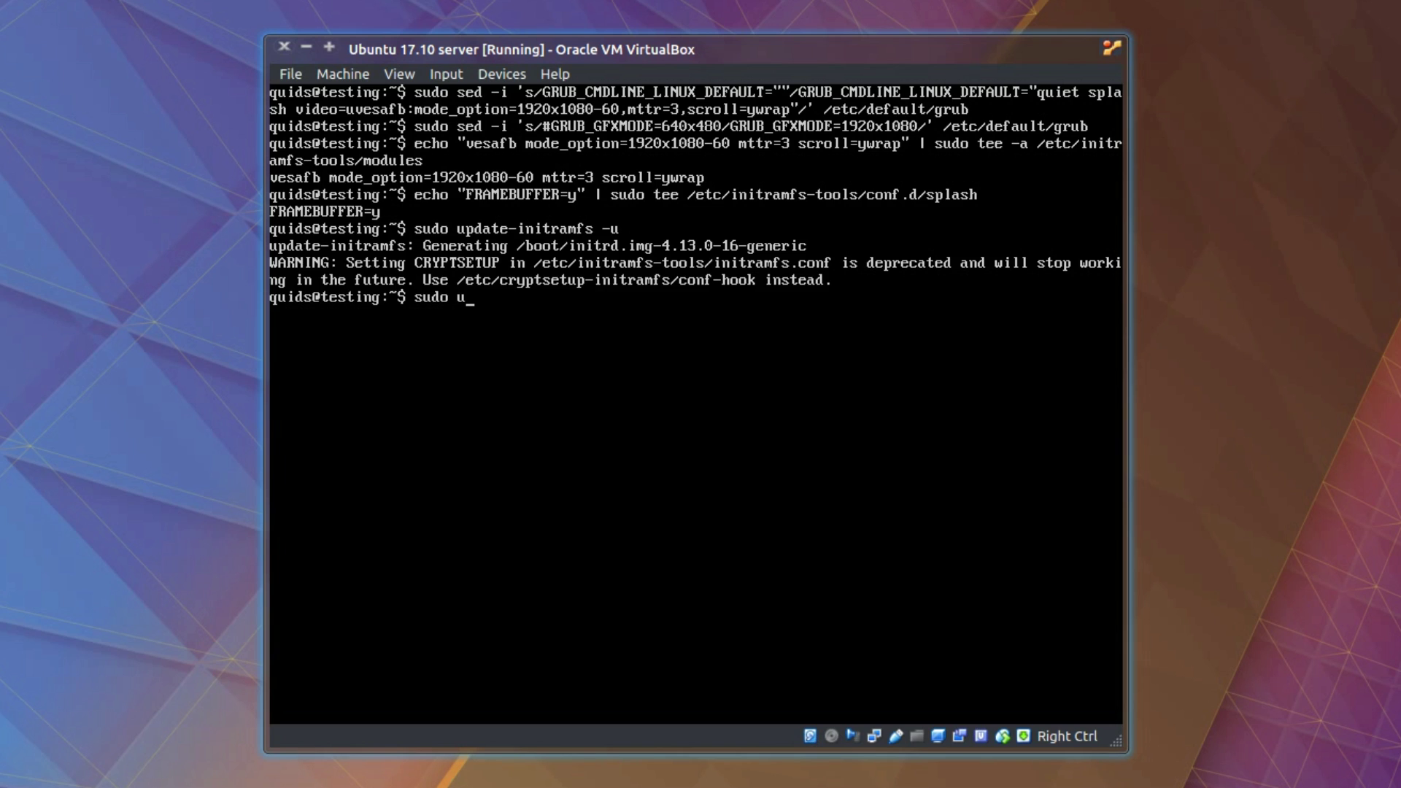
type("pdate-grub")
key("Return")
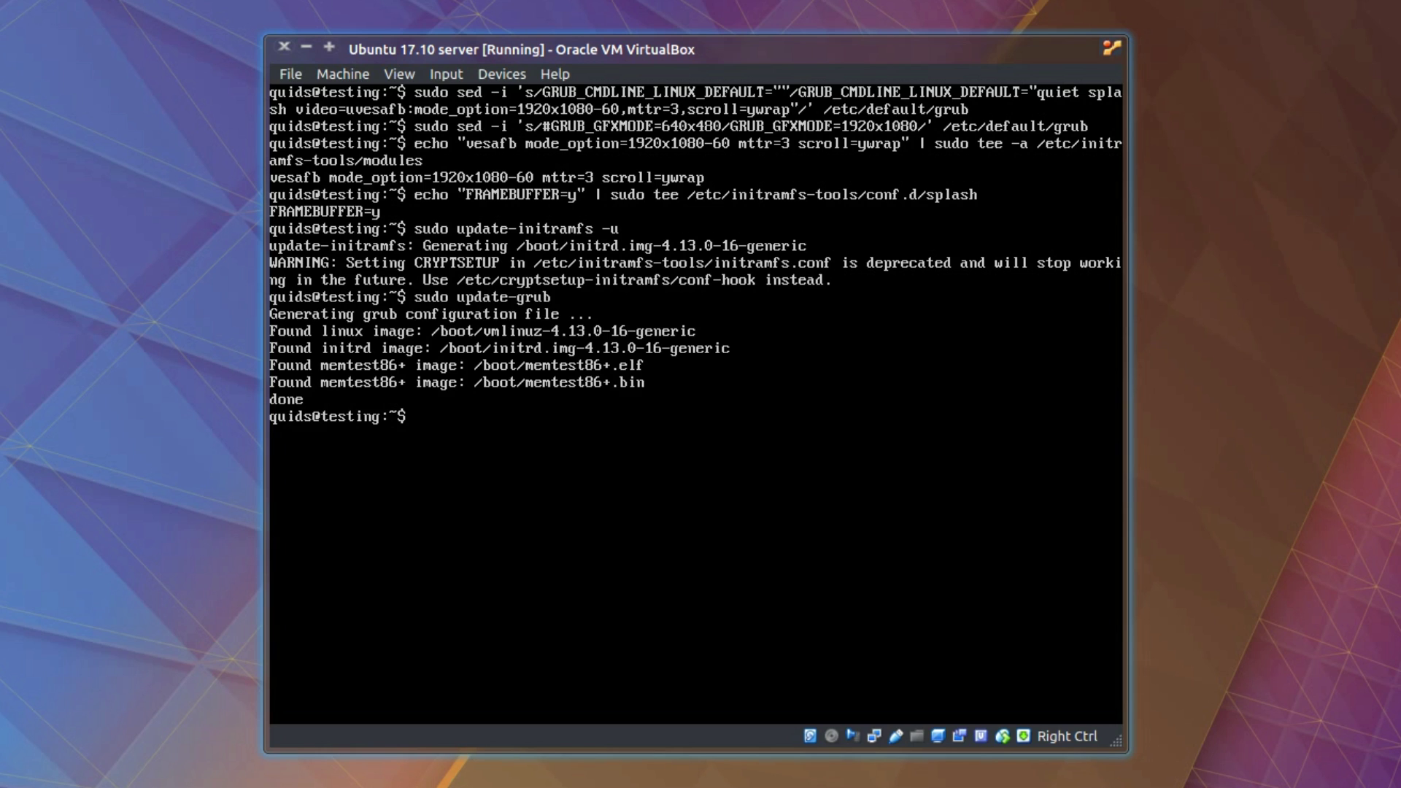
type("sudo reboot")
Step: Reboot the guest, maximize the VM window, and sign in at GDM choosing the standard Ubuntu session
key("Return")
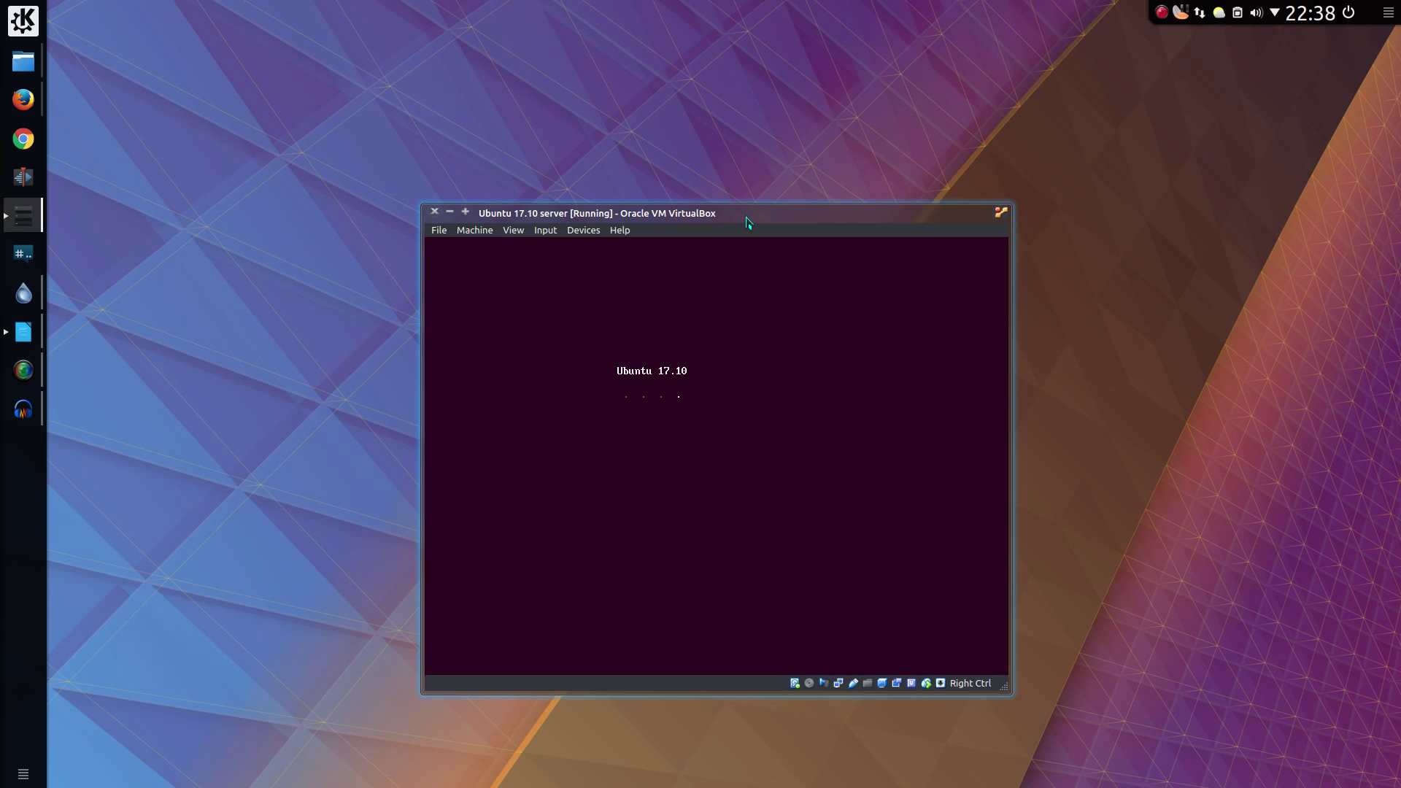
double_click(722, 223)
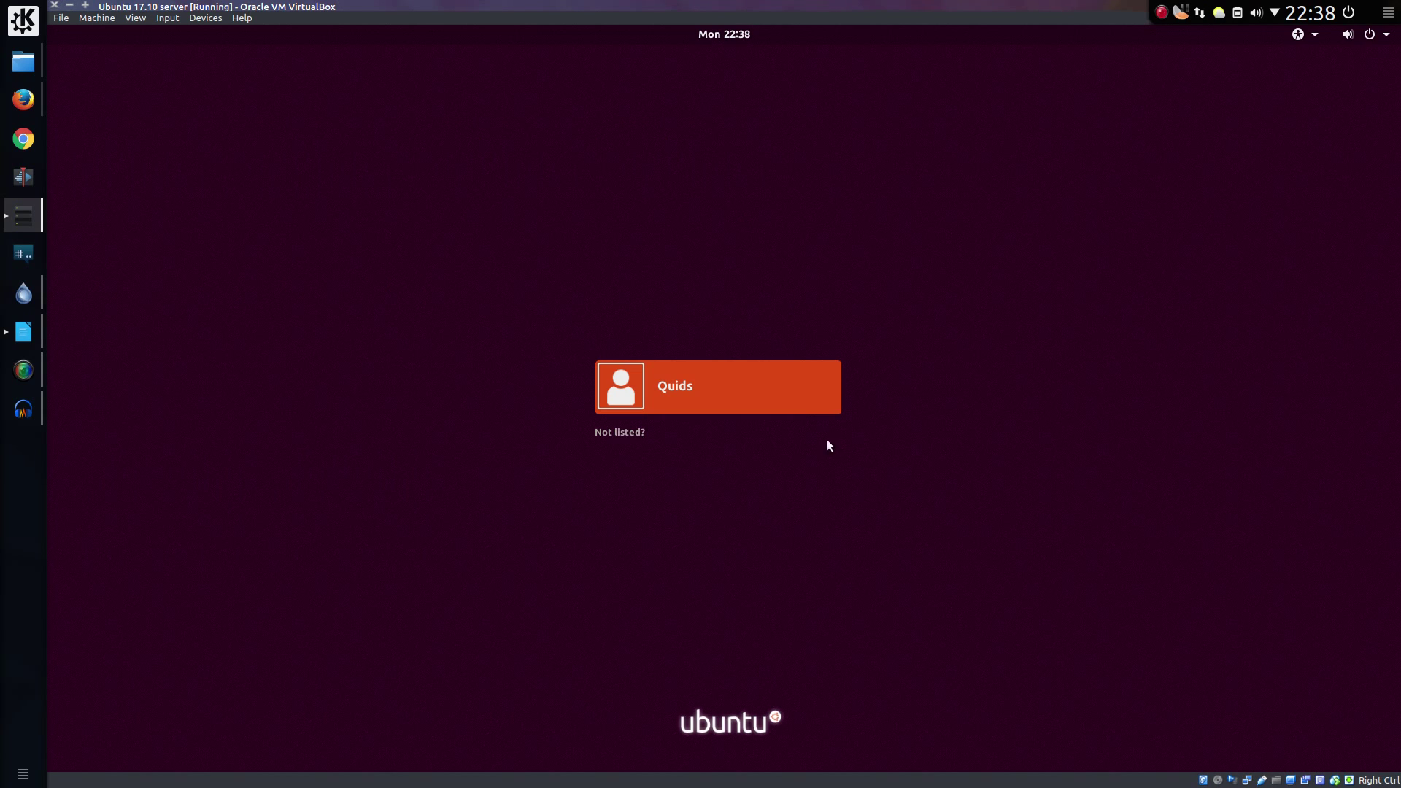
left_click(779, 394)
left_click(776, 467)
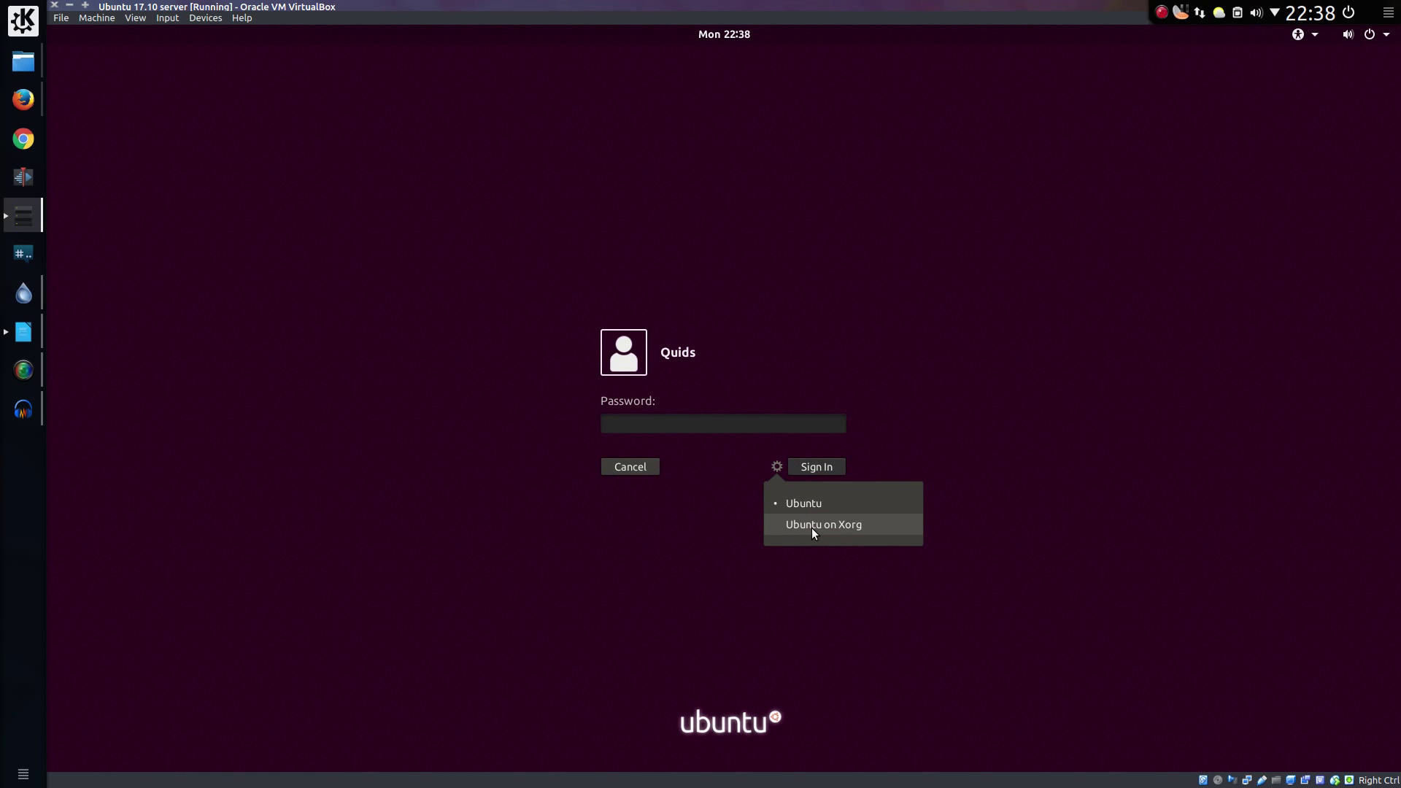
left_click(808, 505)
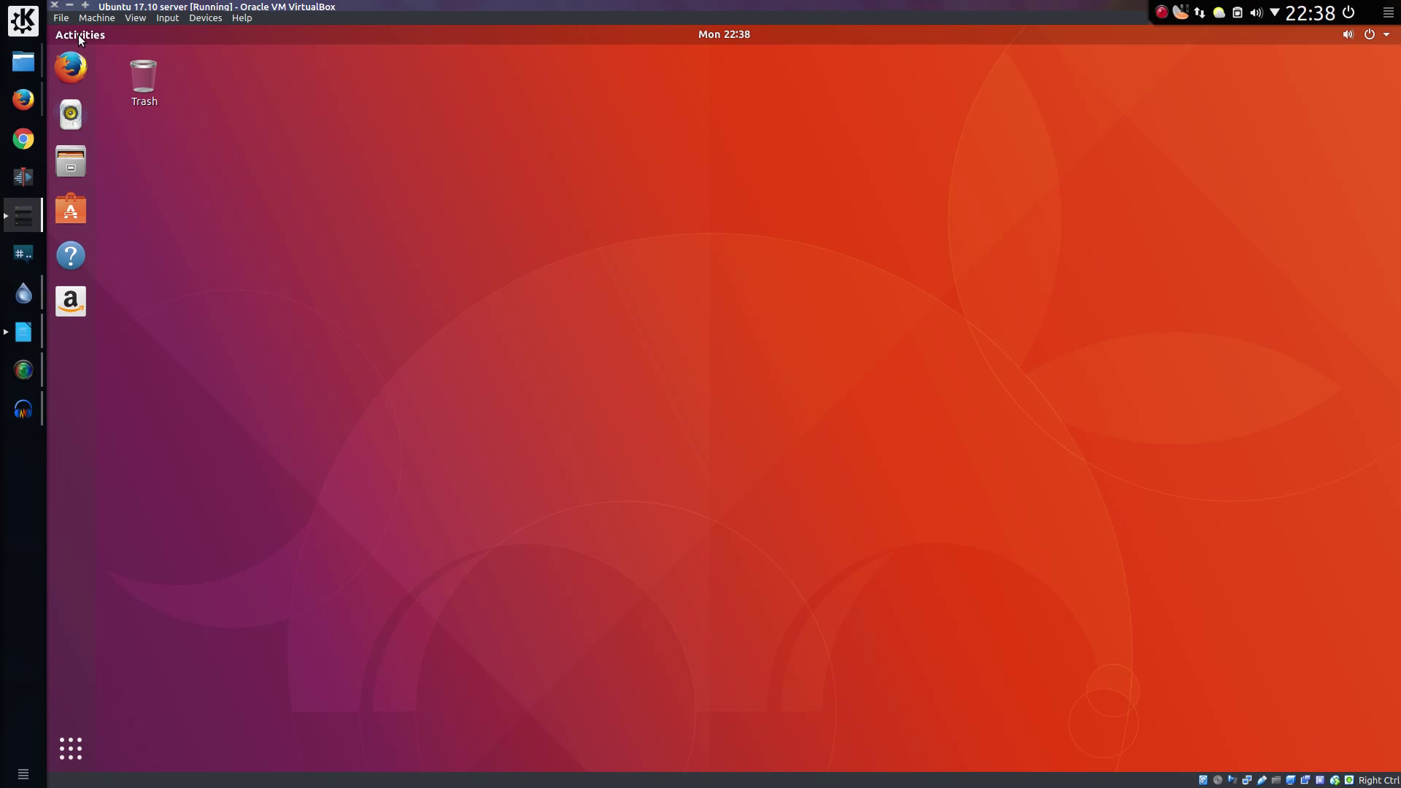
Step: Bring up Activities on the Ubuntu guest desktop to find Terminal
mouse_move(49, 29)
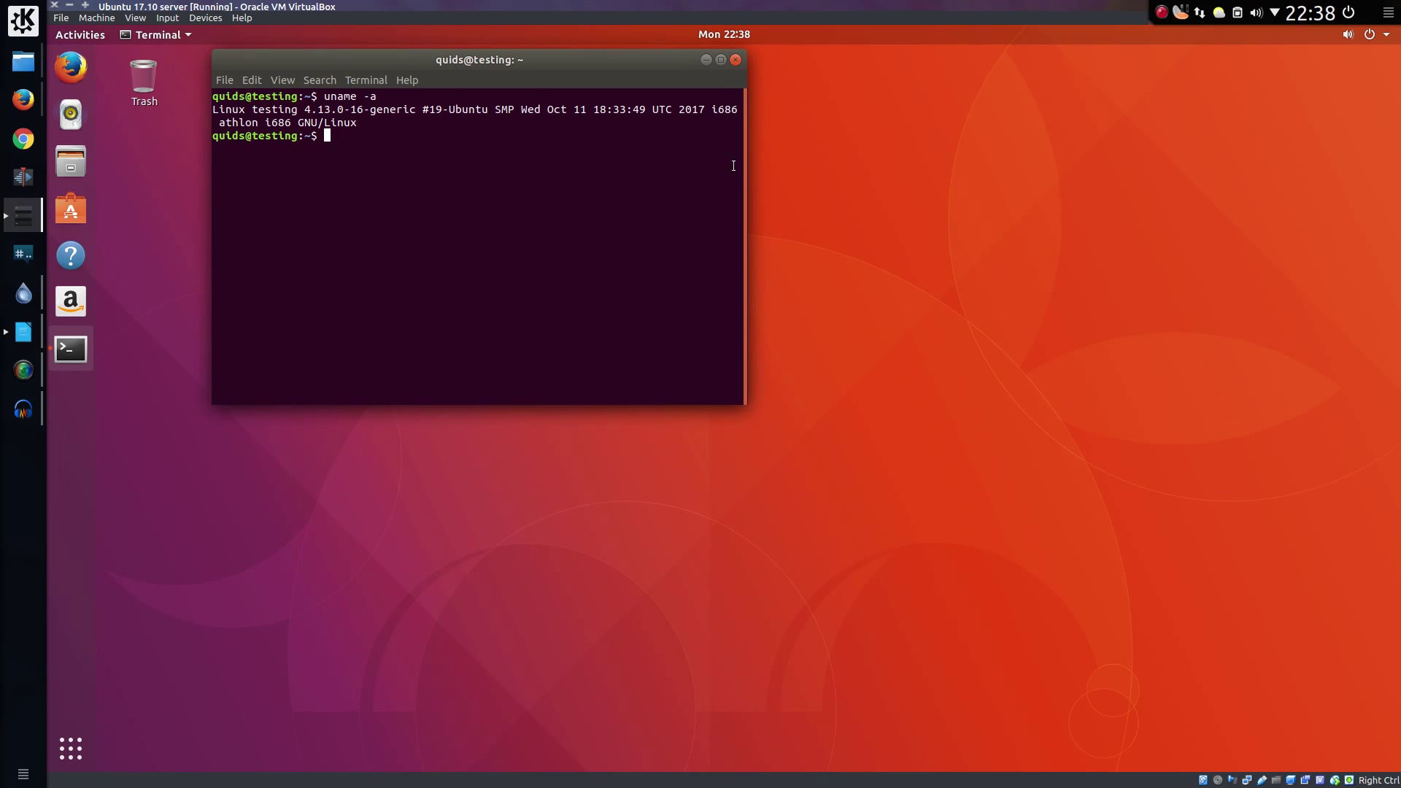